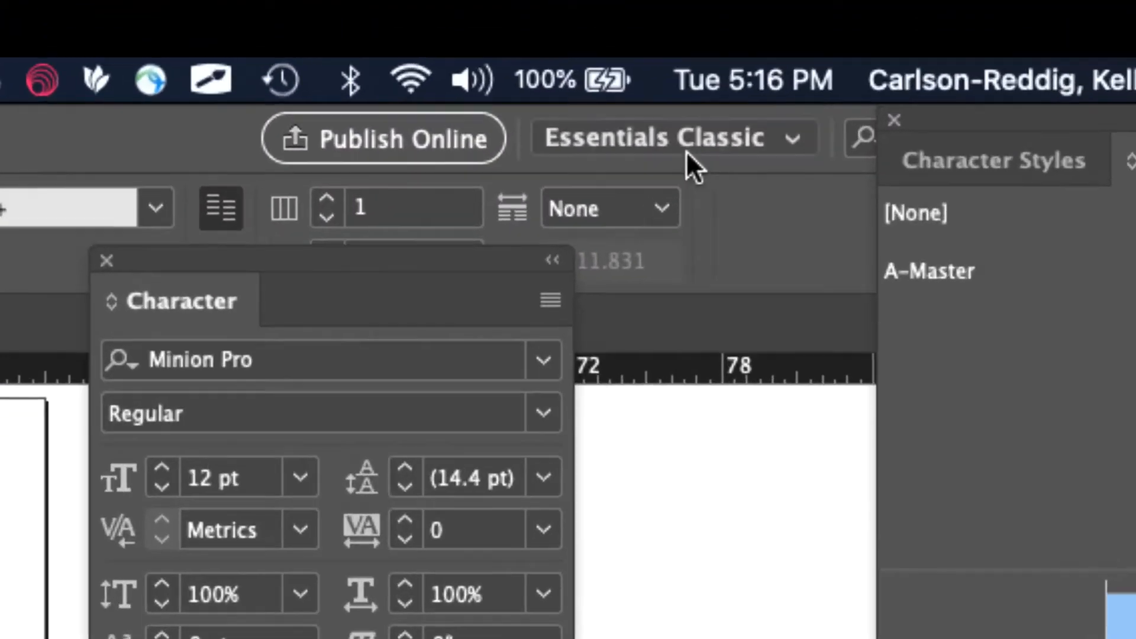
Apply the Essentials Classic workspace and float the Tools panel beside the page in a widened application window
click(924, 24)
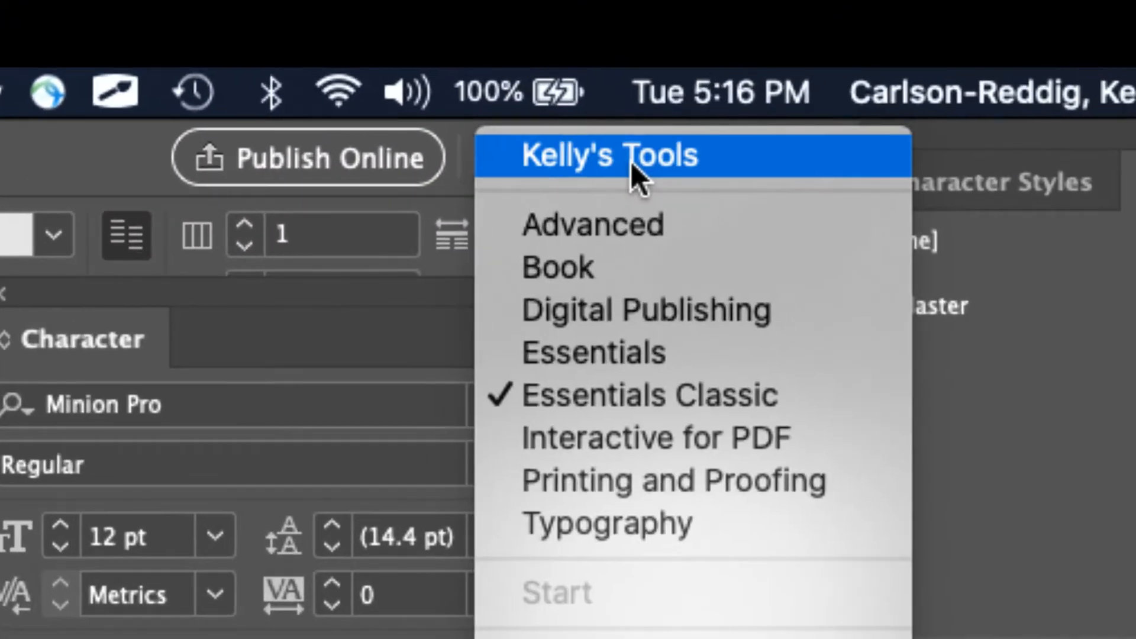
click(673, 396)
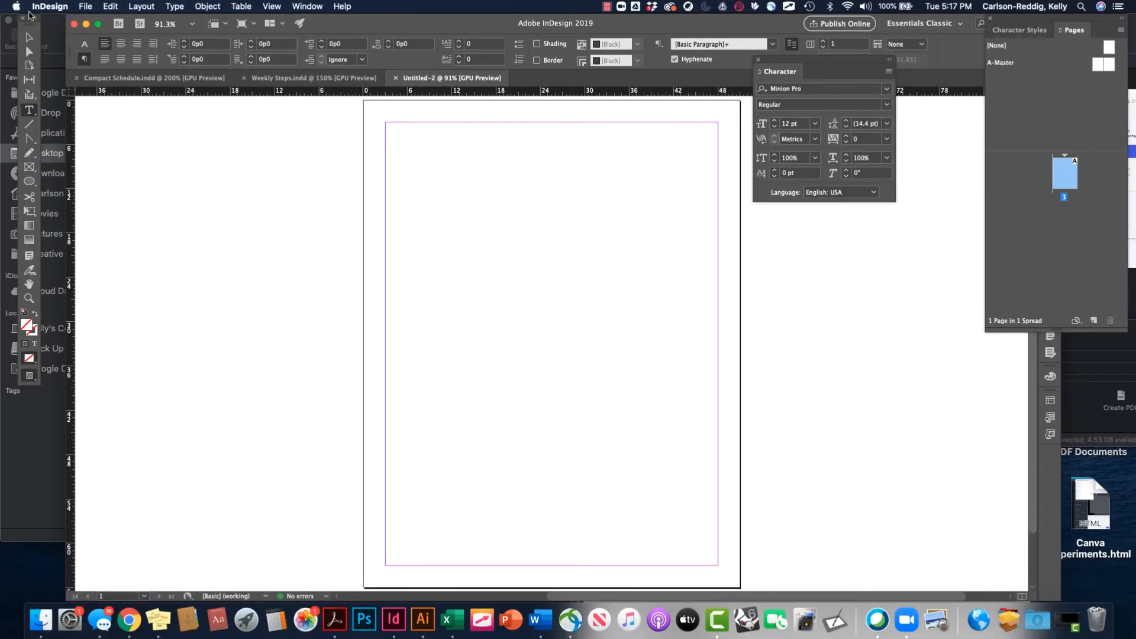
drag(30, 23, 167, 117)
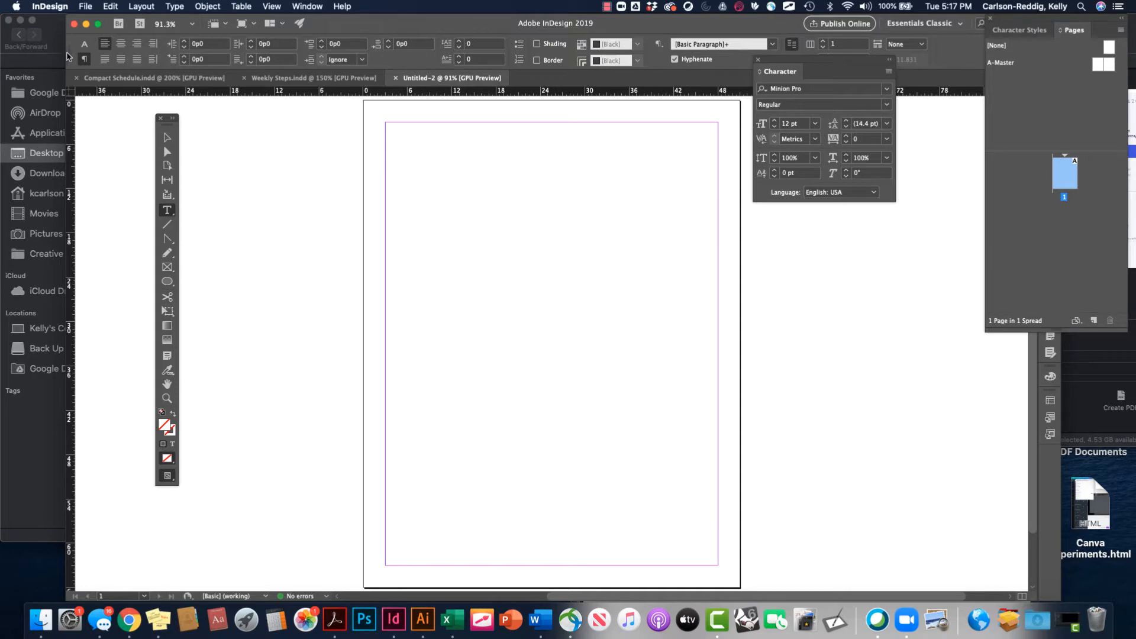
drag(66, 54, 1, 53)
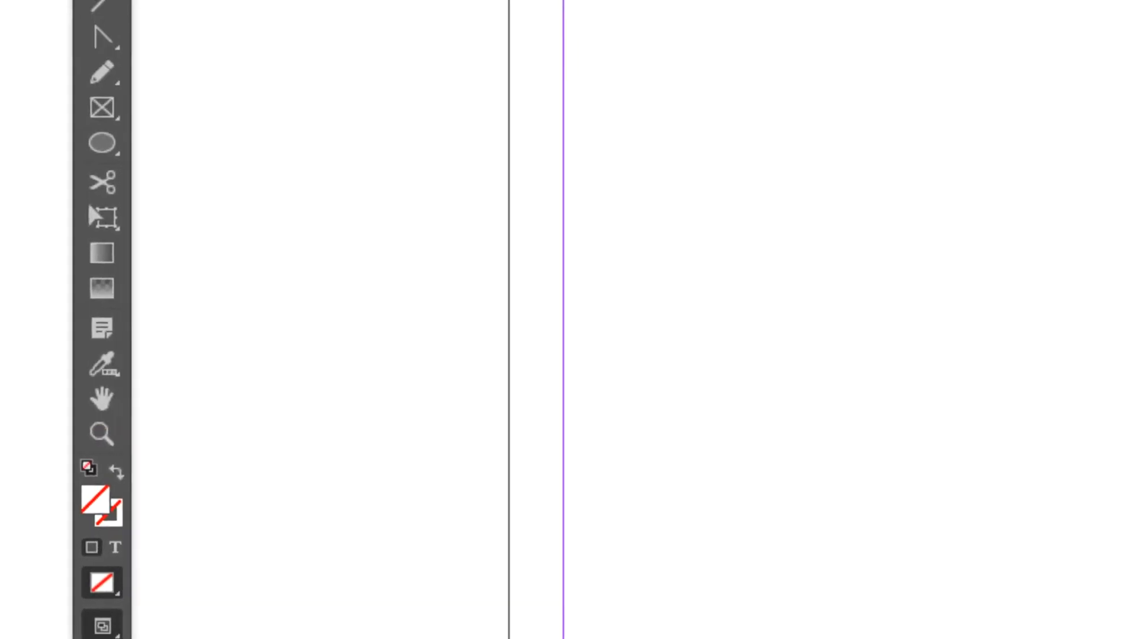
Draw a rectangular placeholder frame inside the page margins and fill it with green
click(102, 107)
drag(514, 8, 819, 202)
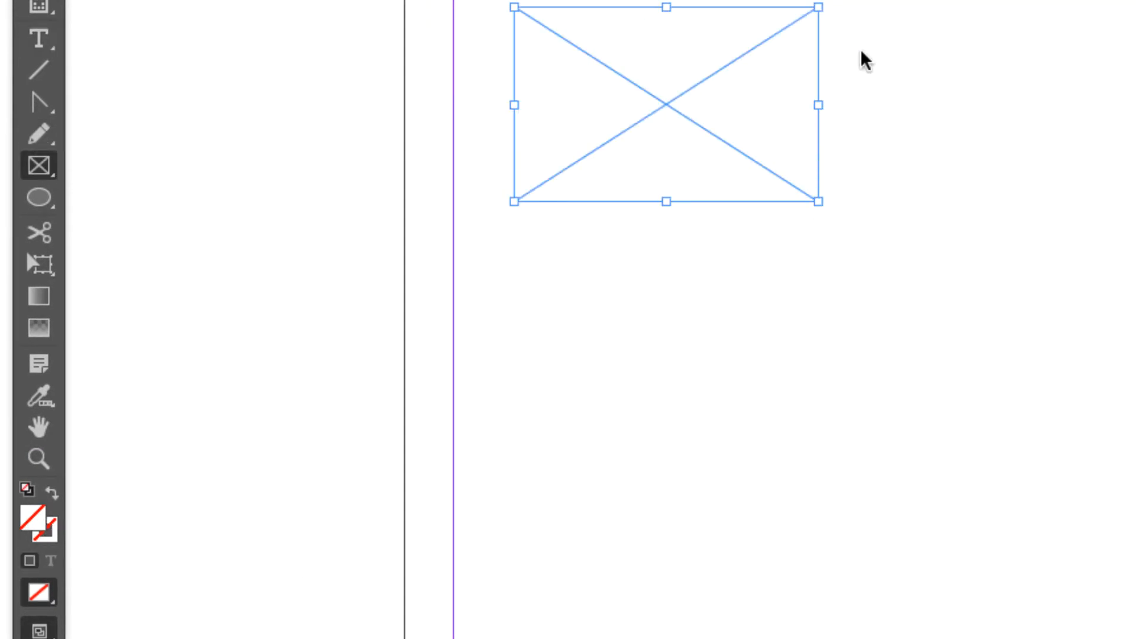
double_click(33, 524)
click(639, 152)
key(Return)
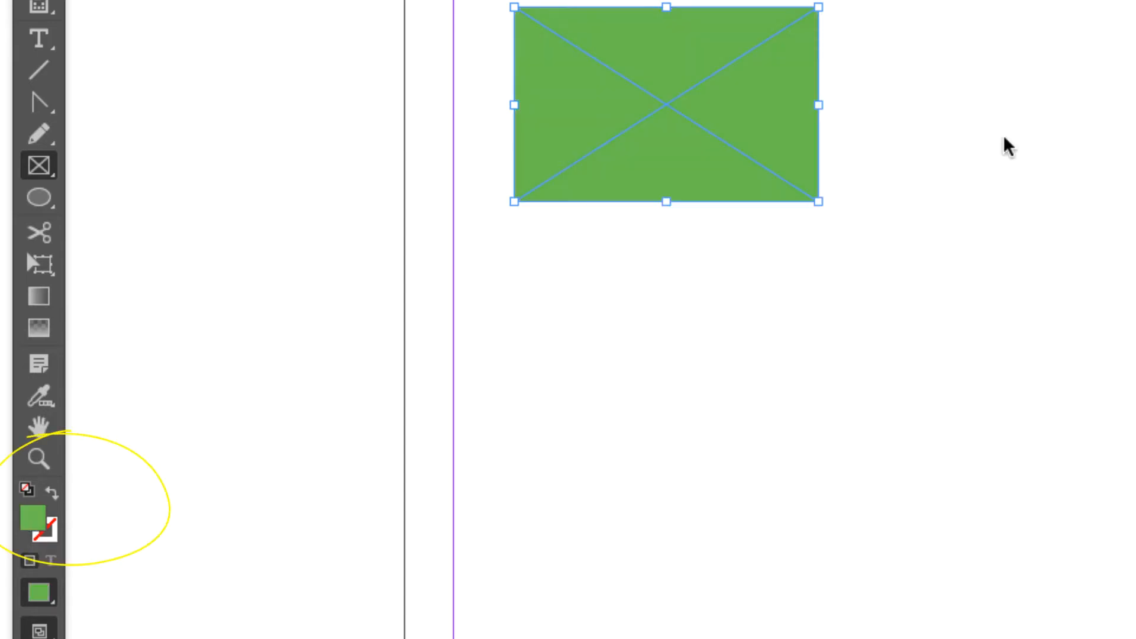
Give the green frame an orange stroke and check the fill and stroke swatches
double_click(54, 536)
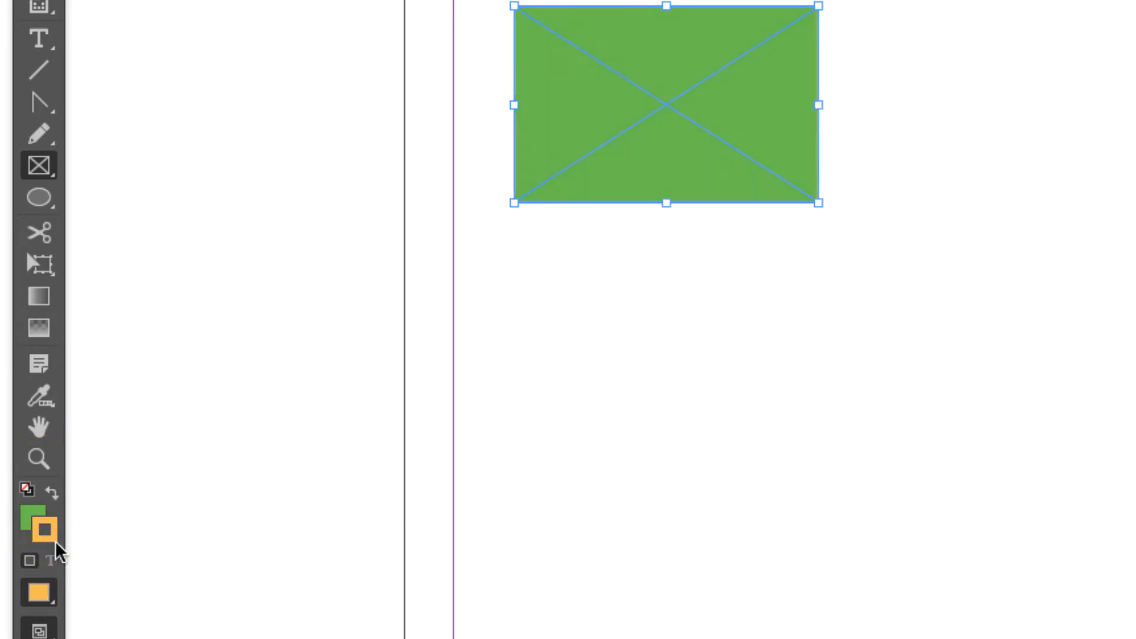
double_click(30, 515)
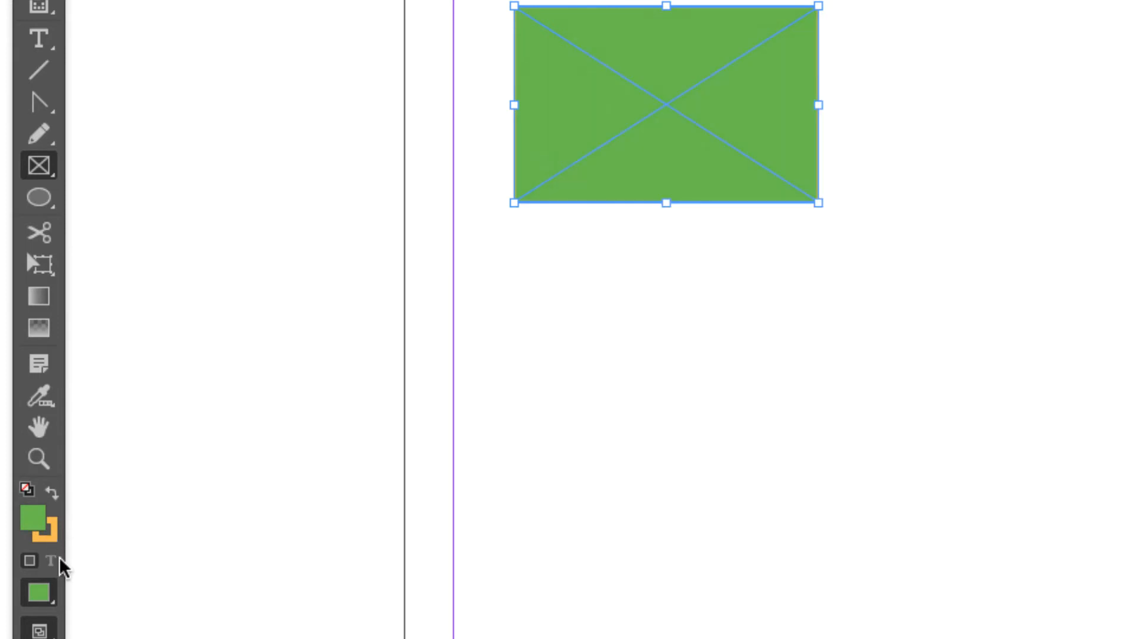
click(52, 533)
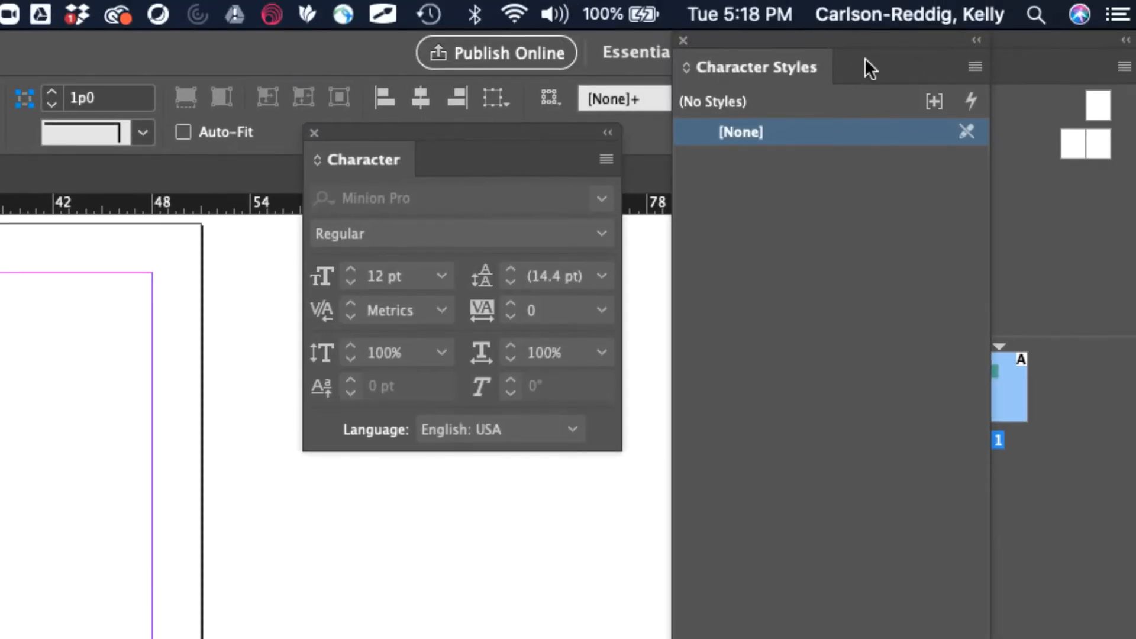
Place the Pages panel ahead of Character Styles in their group and open the A-Master spread
drag(719, 70, 891, 83)
click(891, 83)
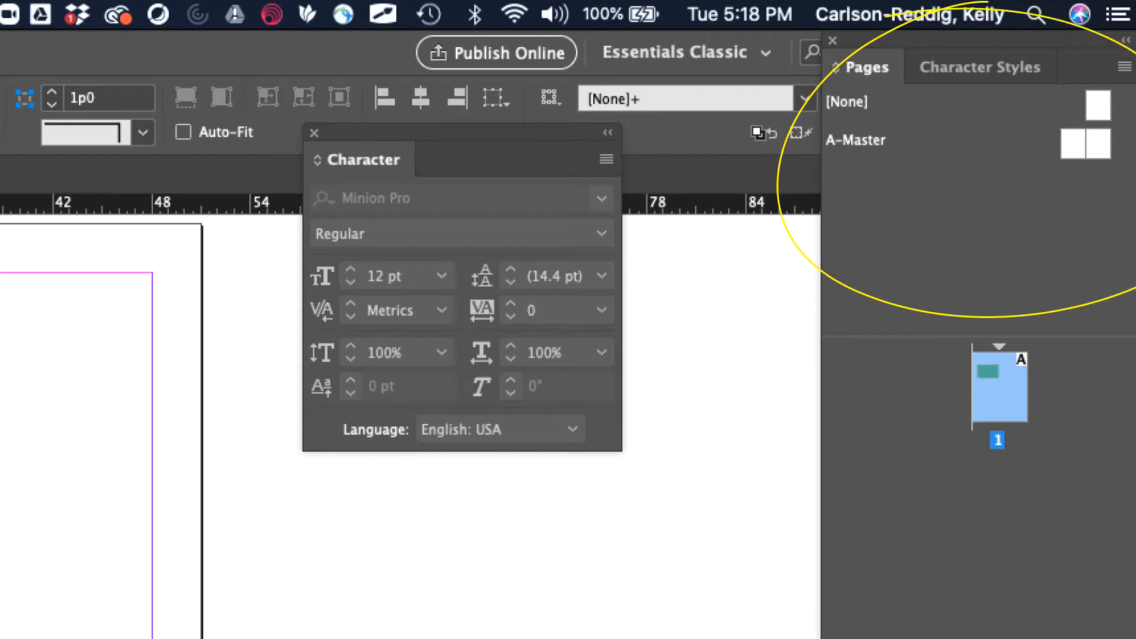
double_click(1056, 144)
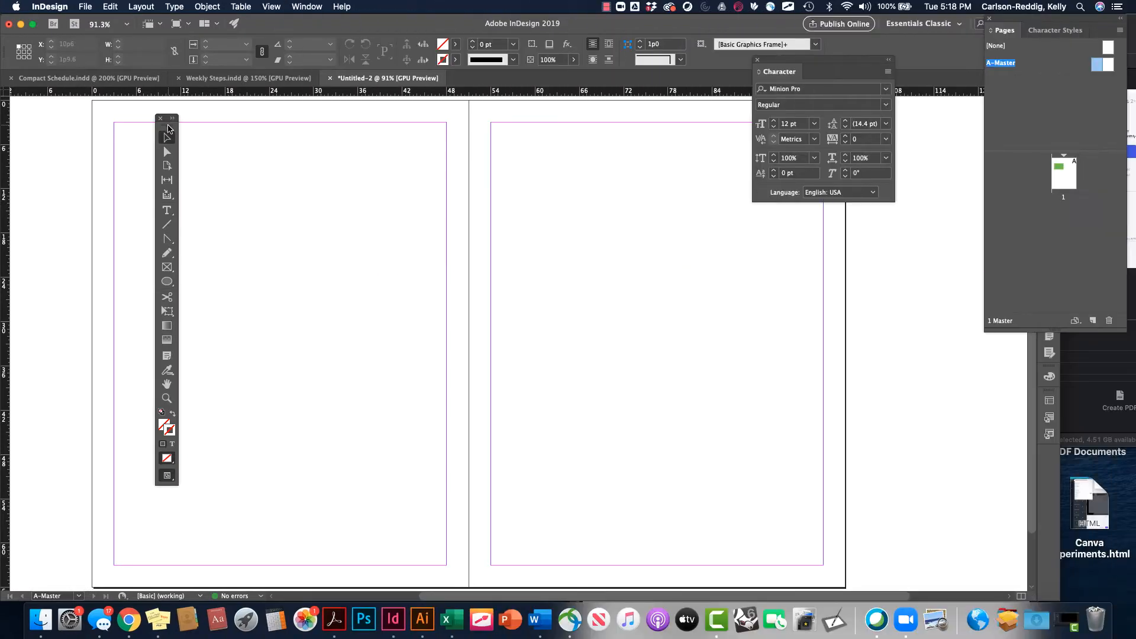
Move the Tools and Character panels clear of the spread and add a margin-wide text frame reading "Title" atop the left master page
drag(167, 125, 64, 130)
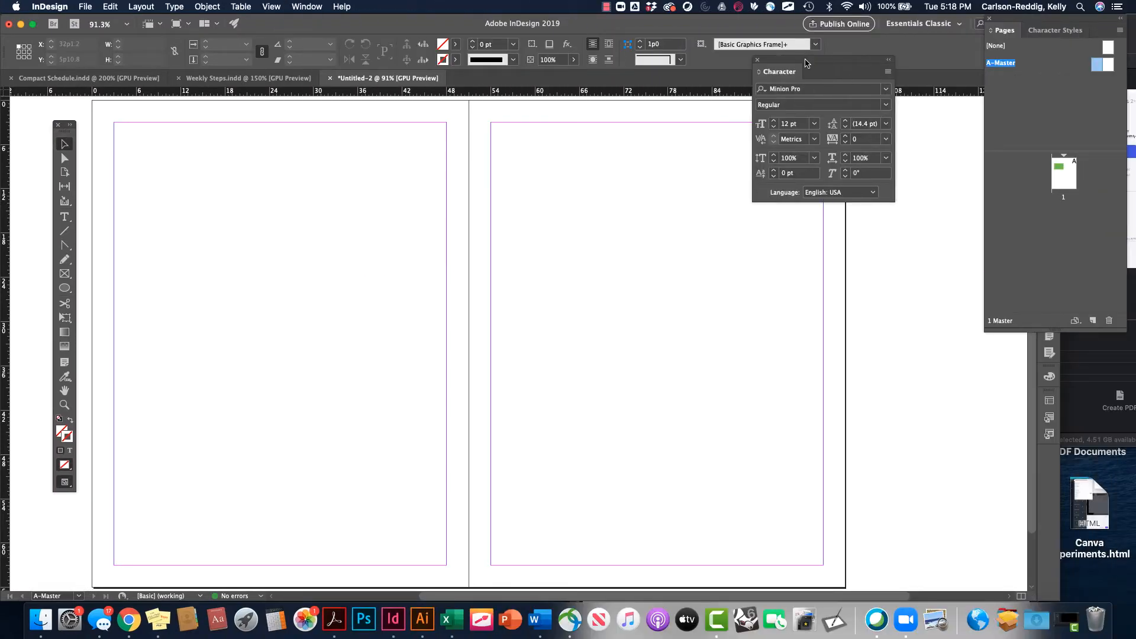
drag(806, 63, 916, 134)
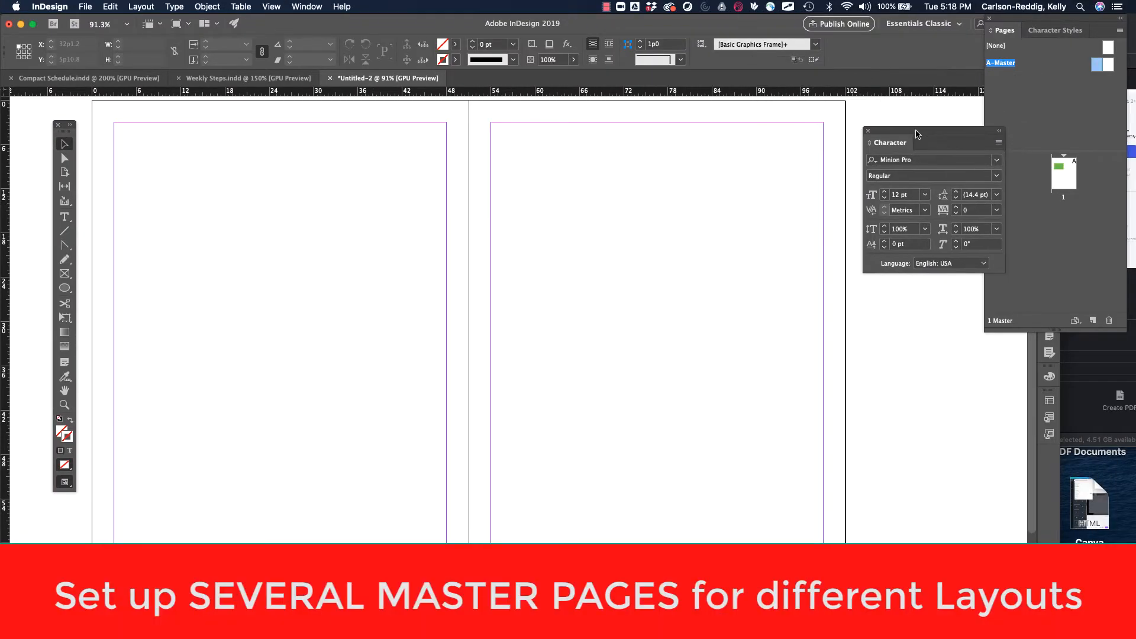
click(65, 217)
drag(114, 124, 448, 358)
text(Title)
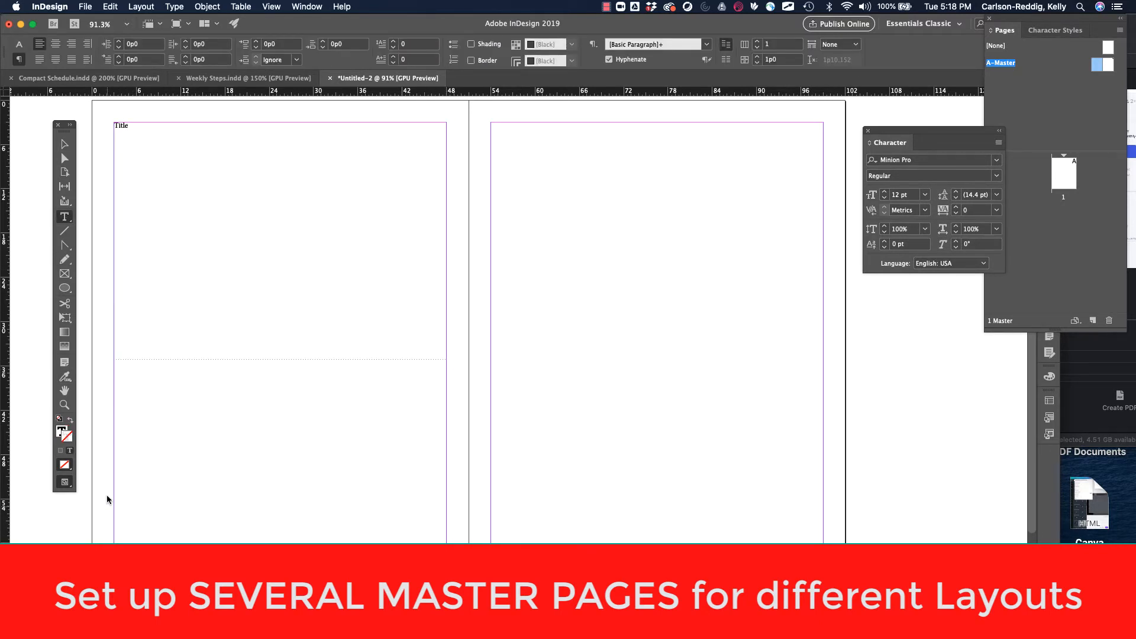
Add a text frame along the left master page's bottom margin reading "Footer, Document Title"
drag(114, 523, 354, 551)
drag(450, 548, 445, 566)
text(Footer, Document Title)
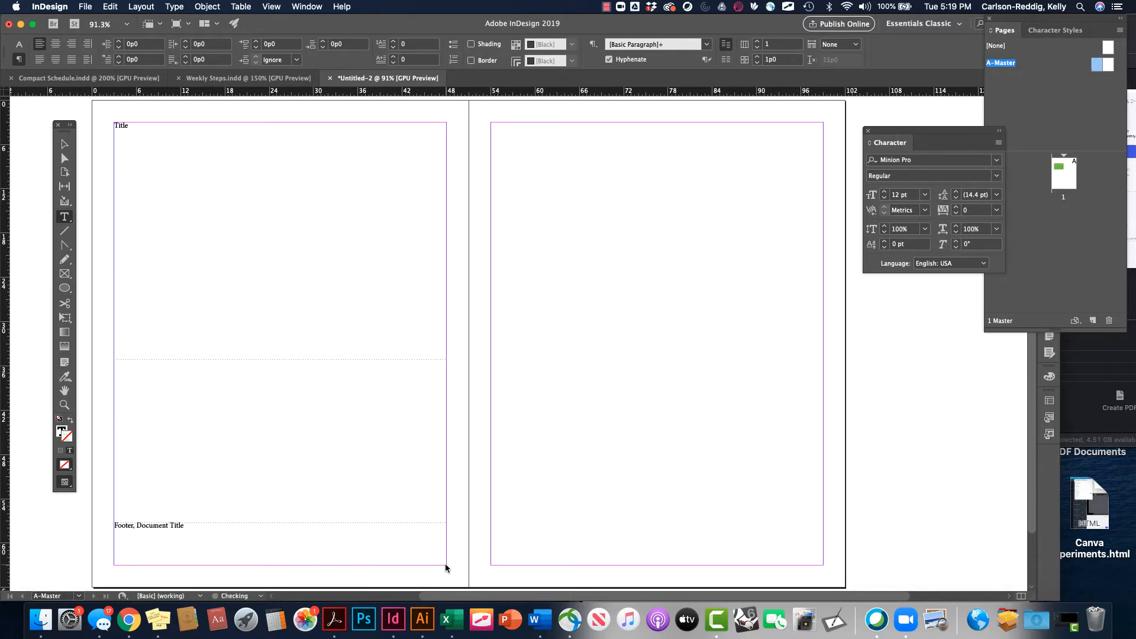
Insert the current page number marker at the end of the footer line and add "Your Name" on the line below
click(142, 6)
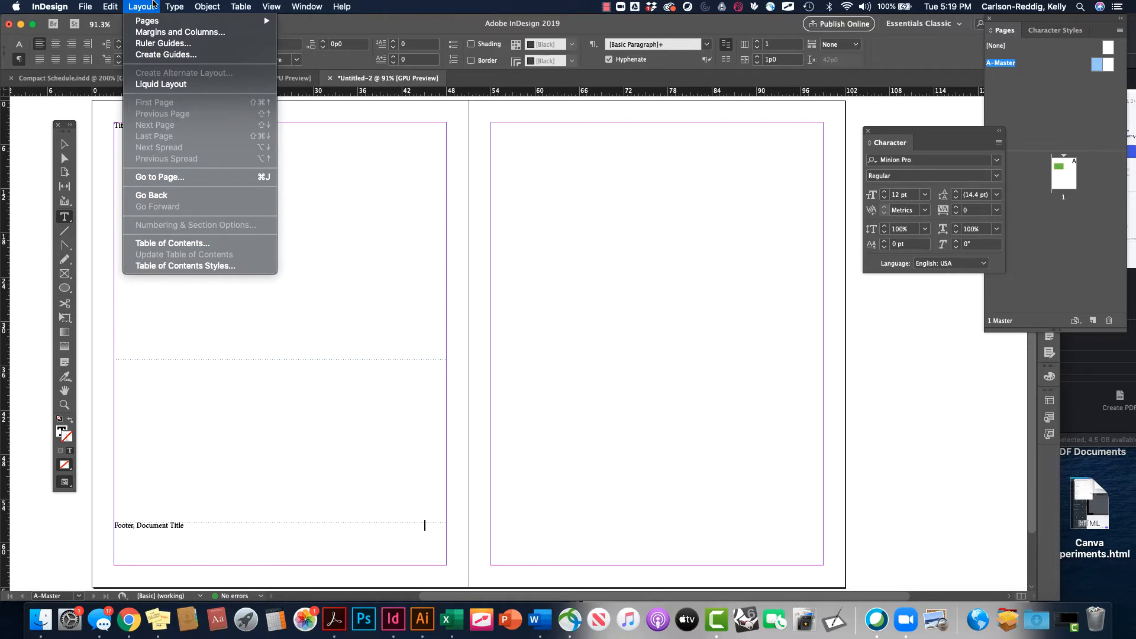
mouse_move(174, 7)
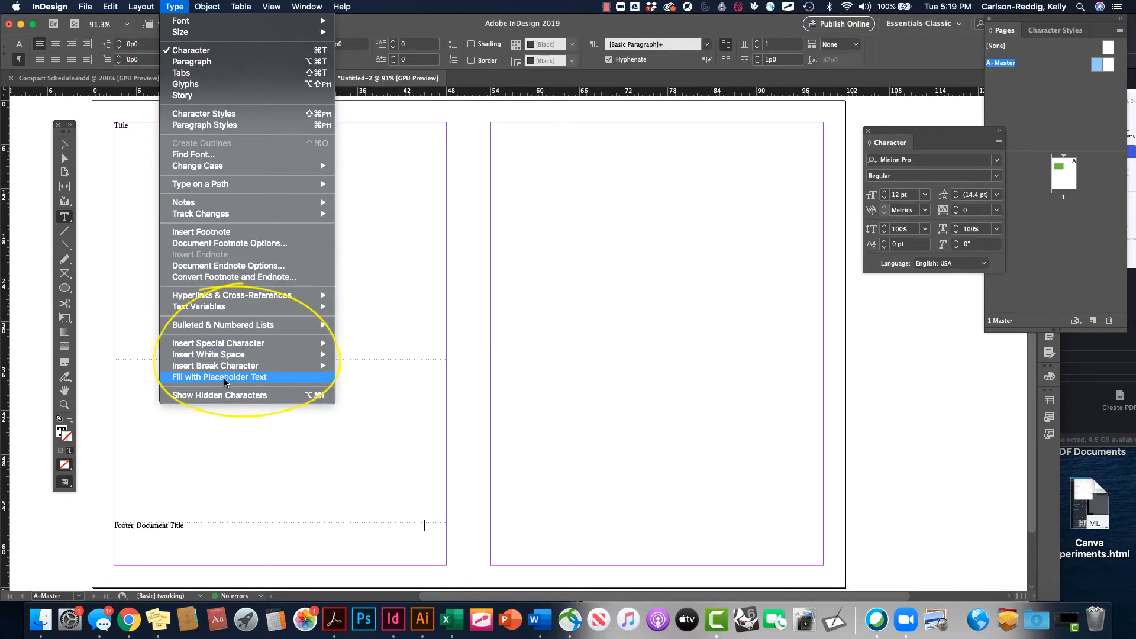
mouse_move(225, 343)
mouse_move(408, 353)
click(506, 353)
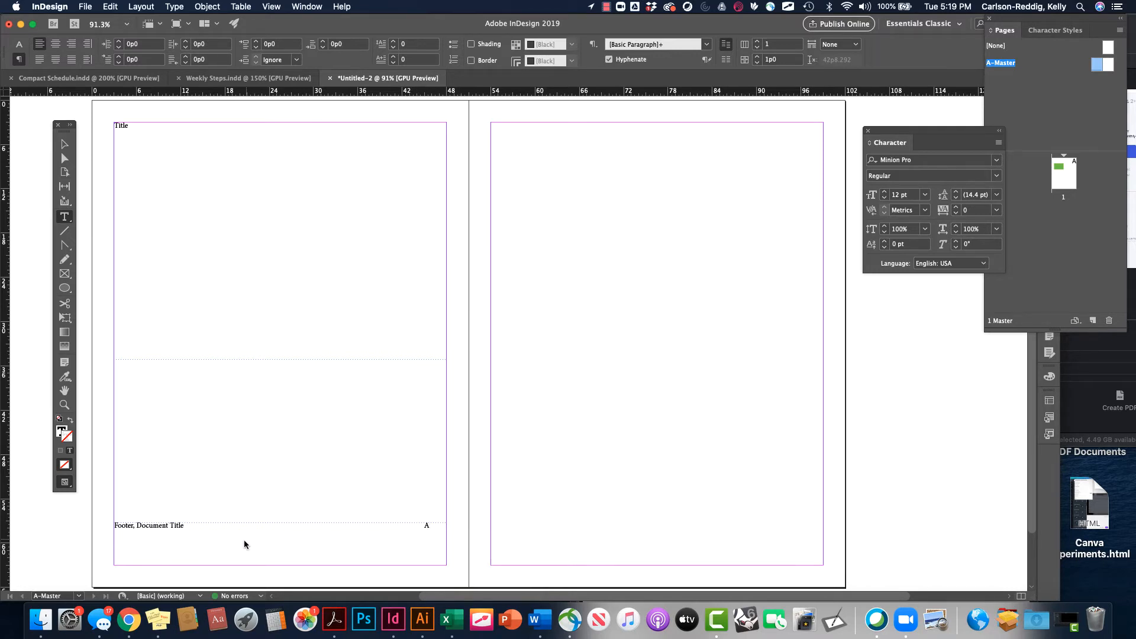
click(195, 532)
Shrink the footer frame against the bottom margin and place the title frame, about 2p8.4 high, just above it
click(65, 143)
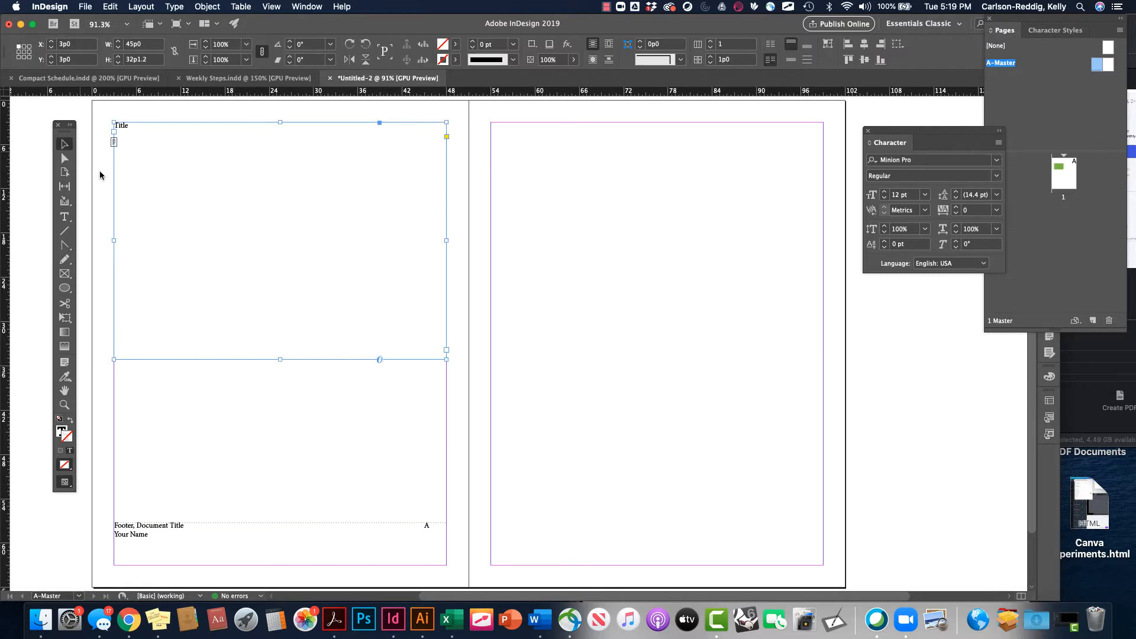
drag(279, 359, 282, 544)
click(274, 536)
click(243, 491)
drag(259, 490, 252, 519)
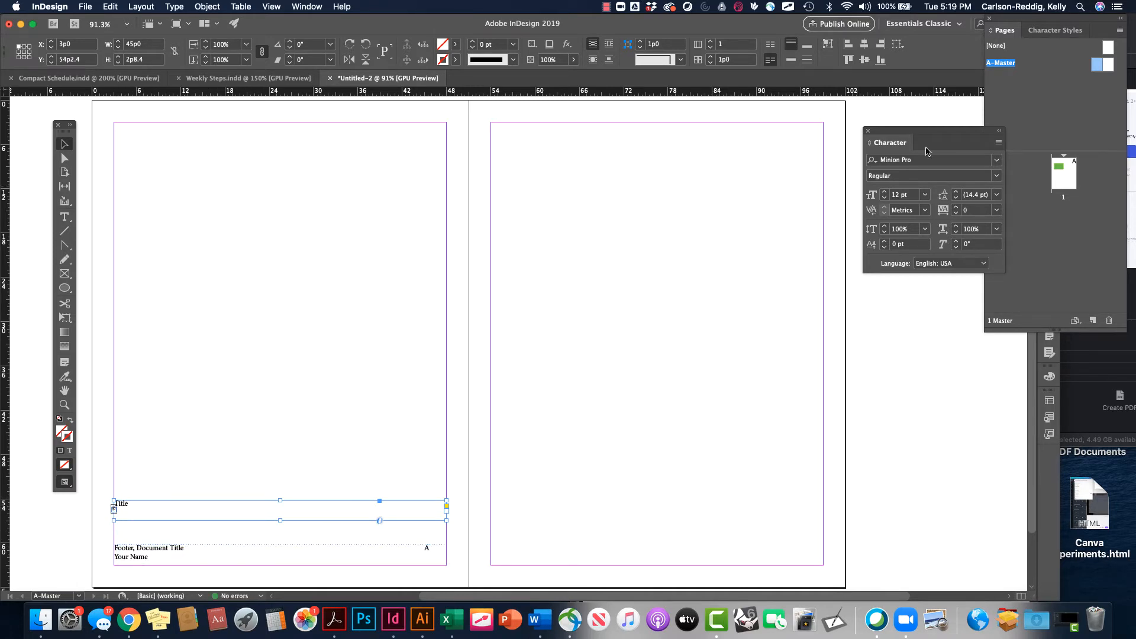
Draw a square image placeholder frame, about 44p10.8 wide, from the top-left margin corner of the left master page
click(64, 275)
drag(114, 122, 446, 454)
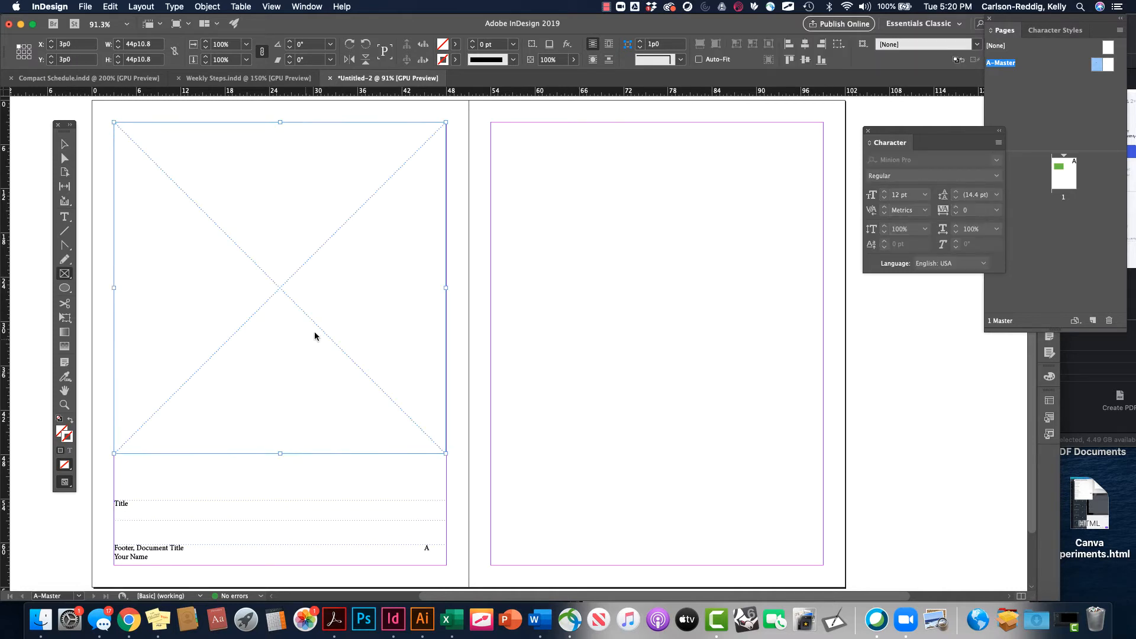
click(132, 510)
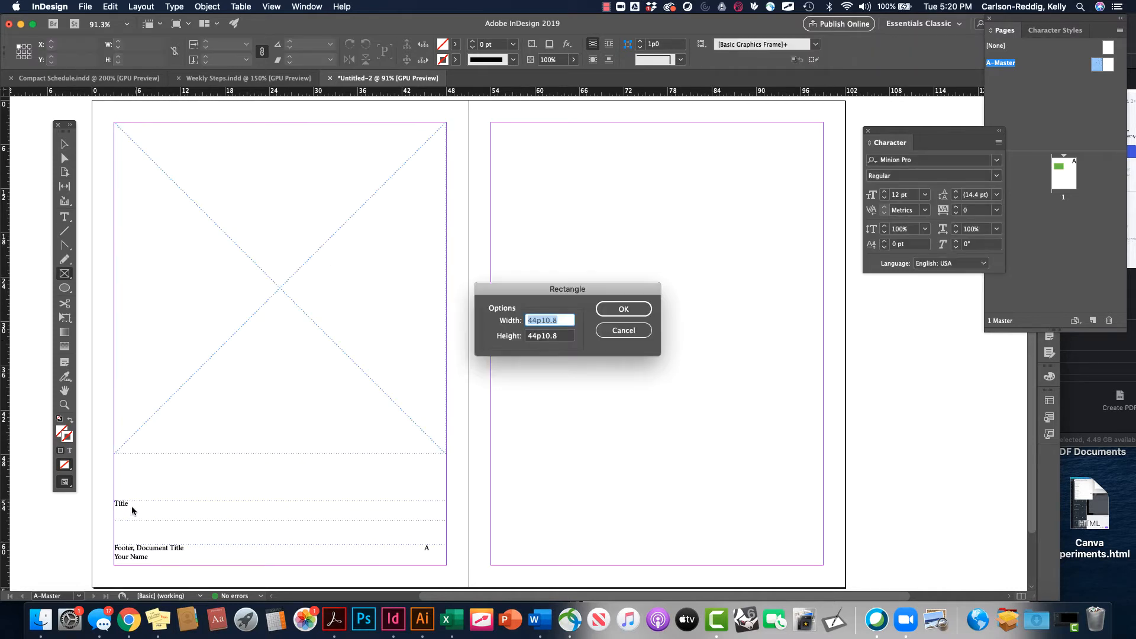
click(624, 330)
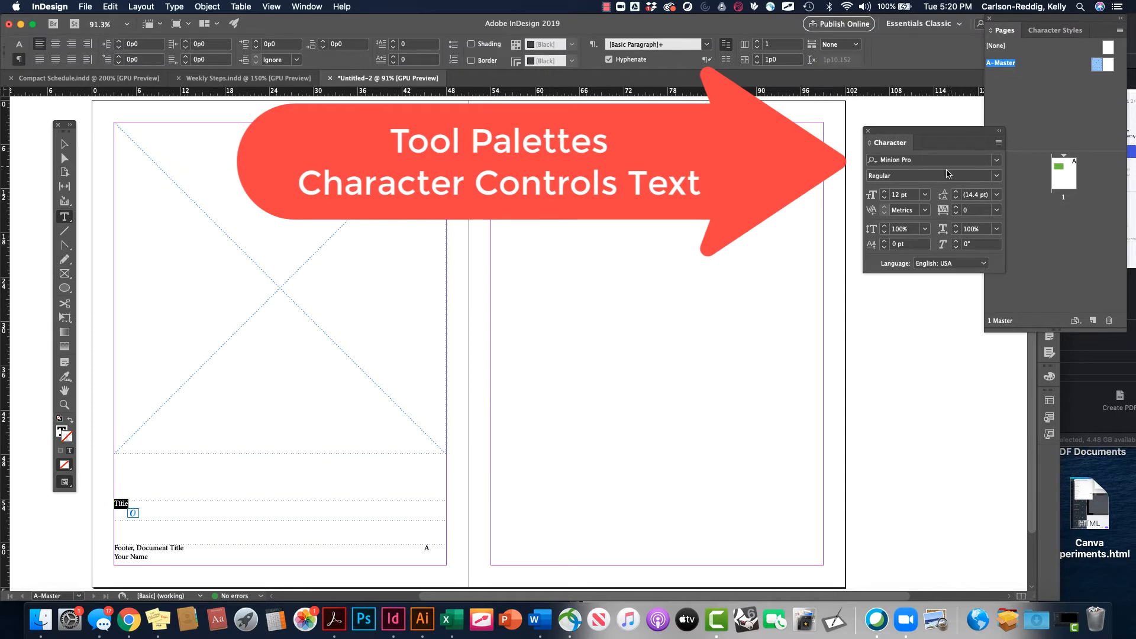
Set the word "Title" to 48 pt and extend its frame upward to fit the text
click(884, 191)
click(926, 195)
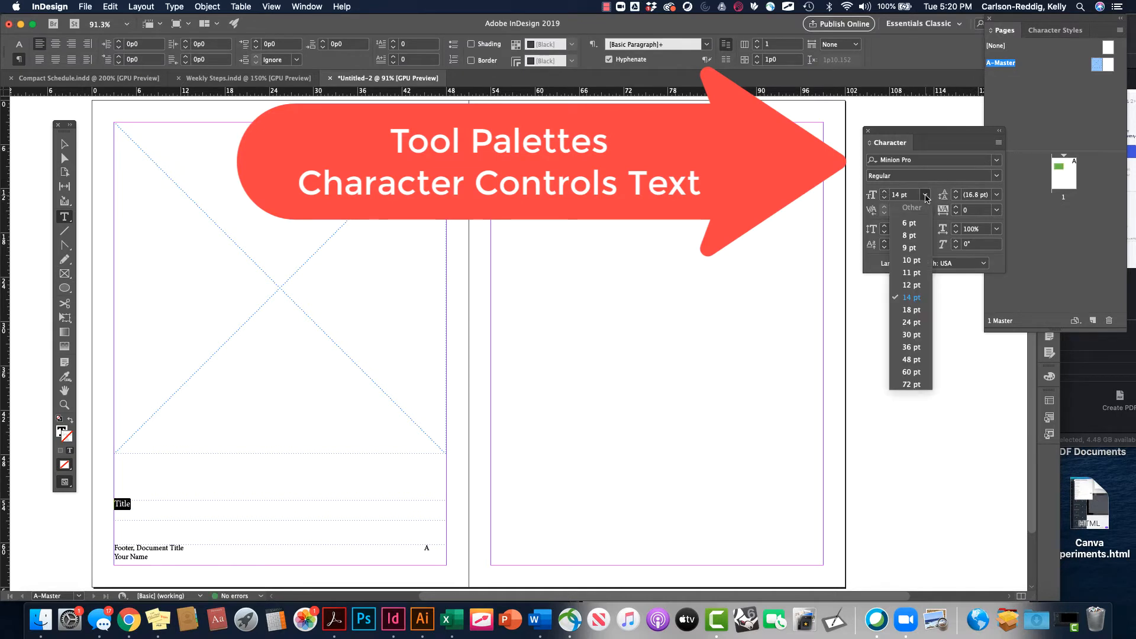
click(911, 359)
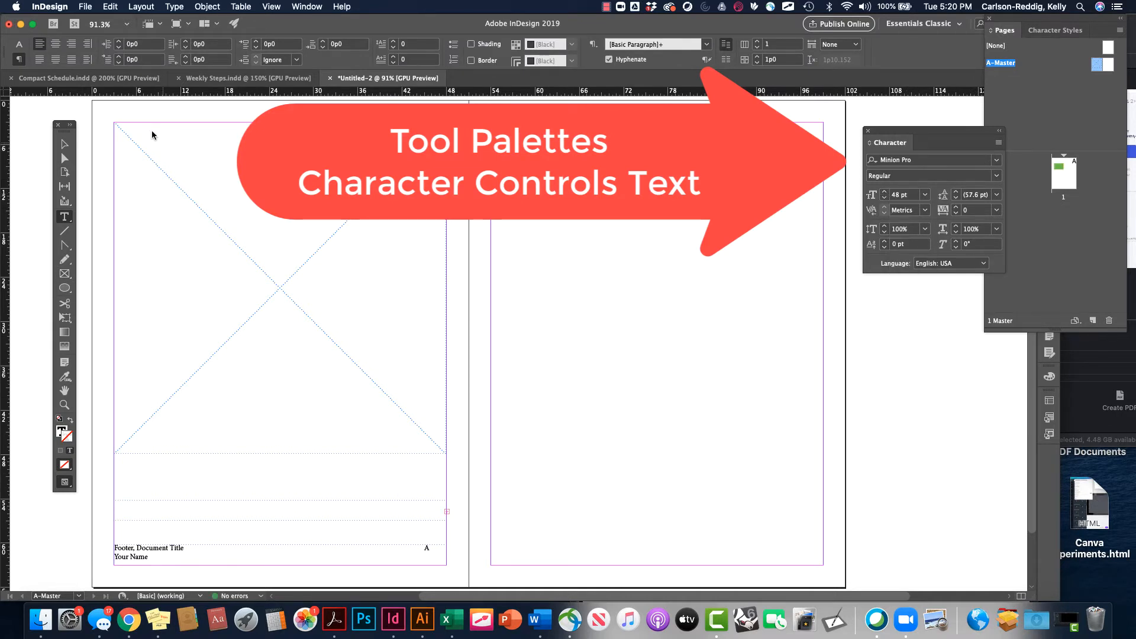
key(Escape)
drag(278, 503, 271, 469)
Set the "Footer, Document Title" text to 14 pt
click(126, 549)
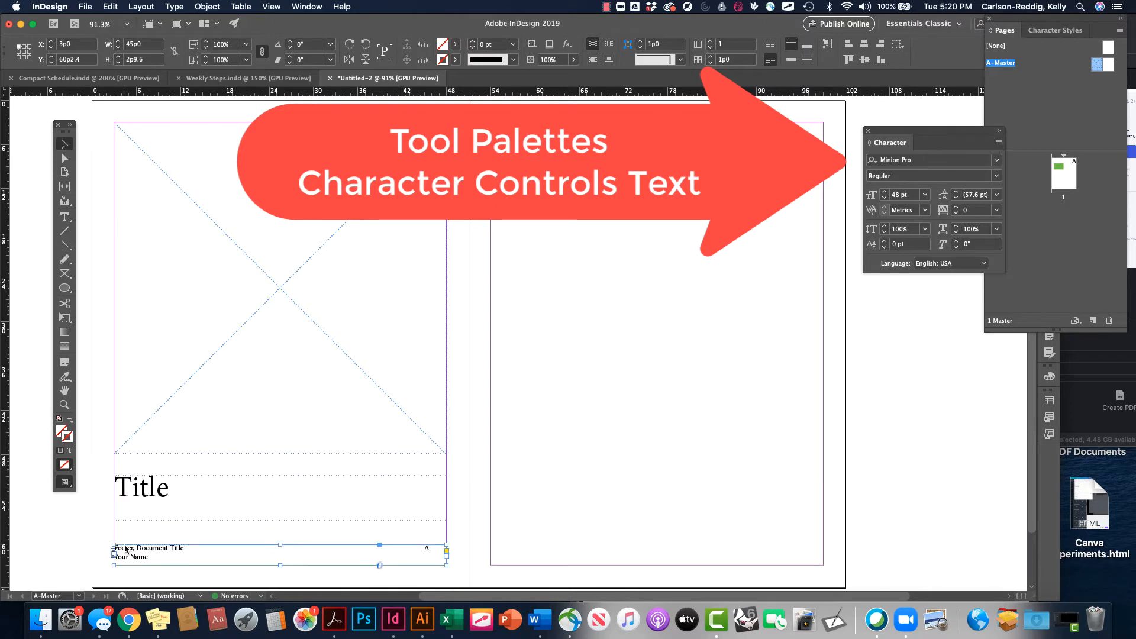
double_click(125, 549)
drag(199, 552, 100, 551)
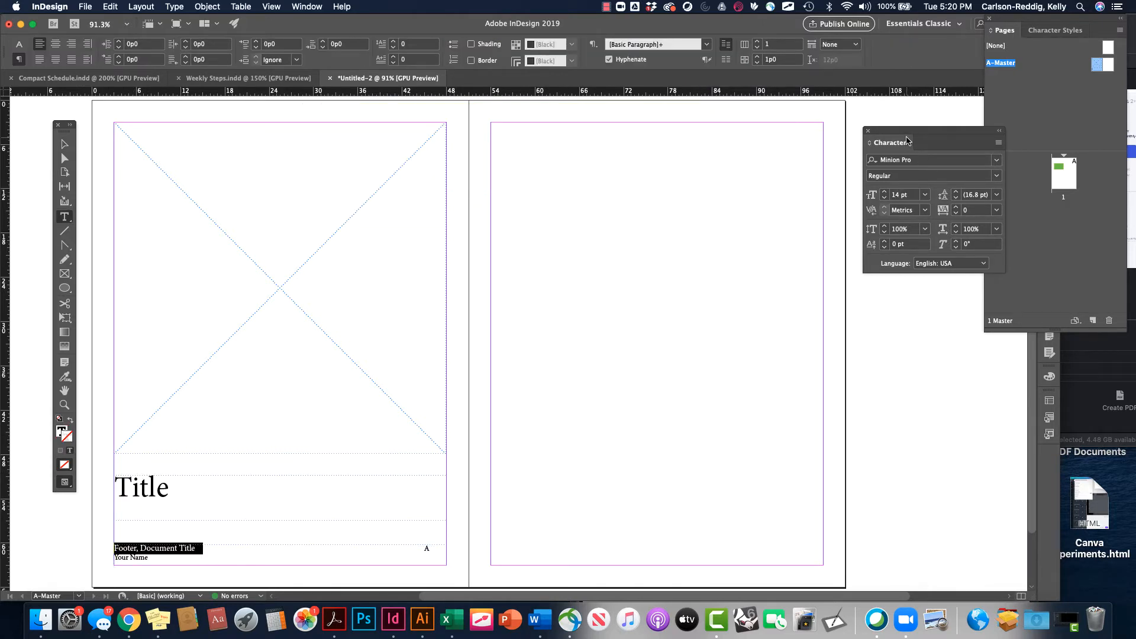
Select the word "Title" and dock the Character panel in the same group as Character Styles
click(1057, 31)
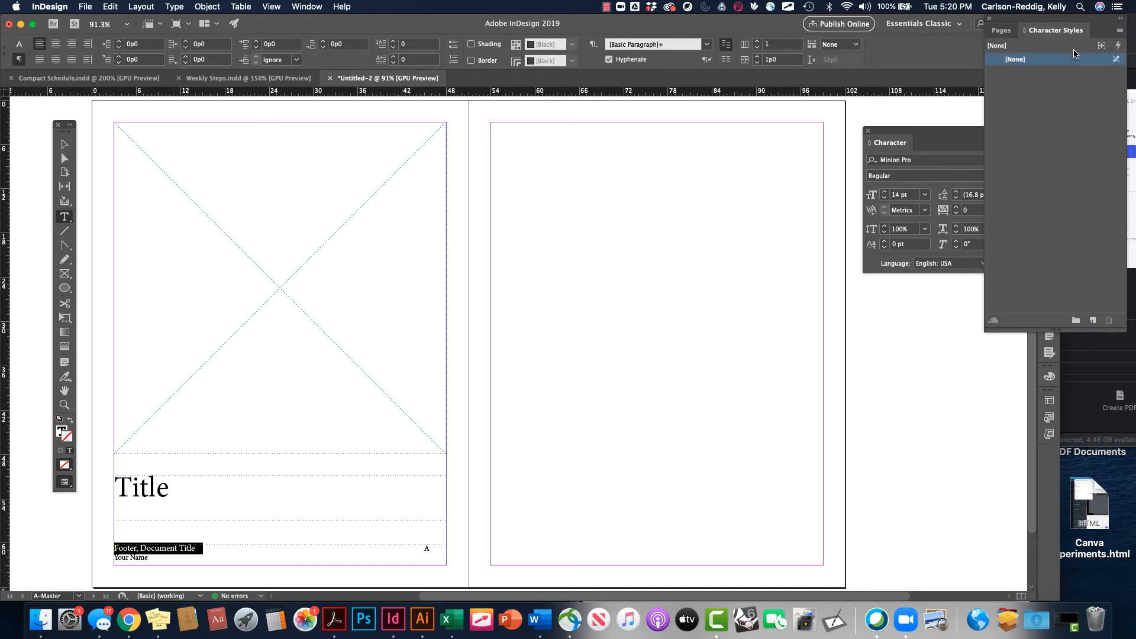
click(892, 147)
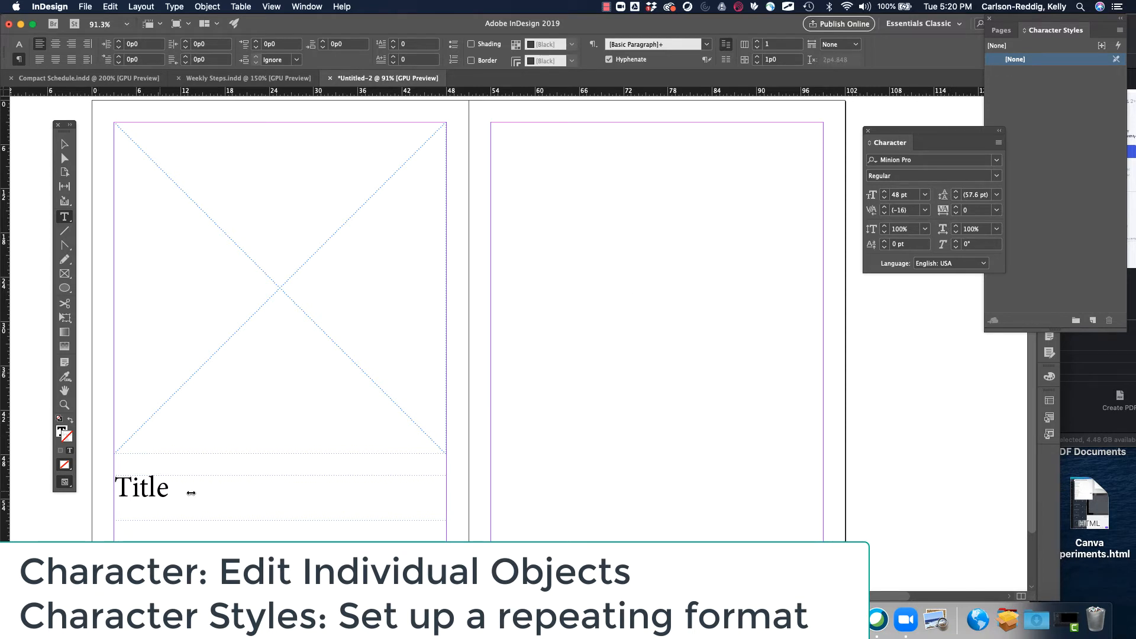
double_click(148, 489)
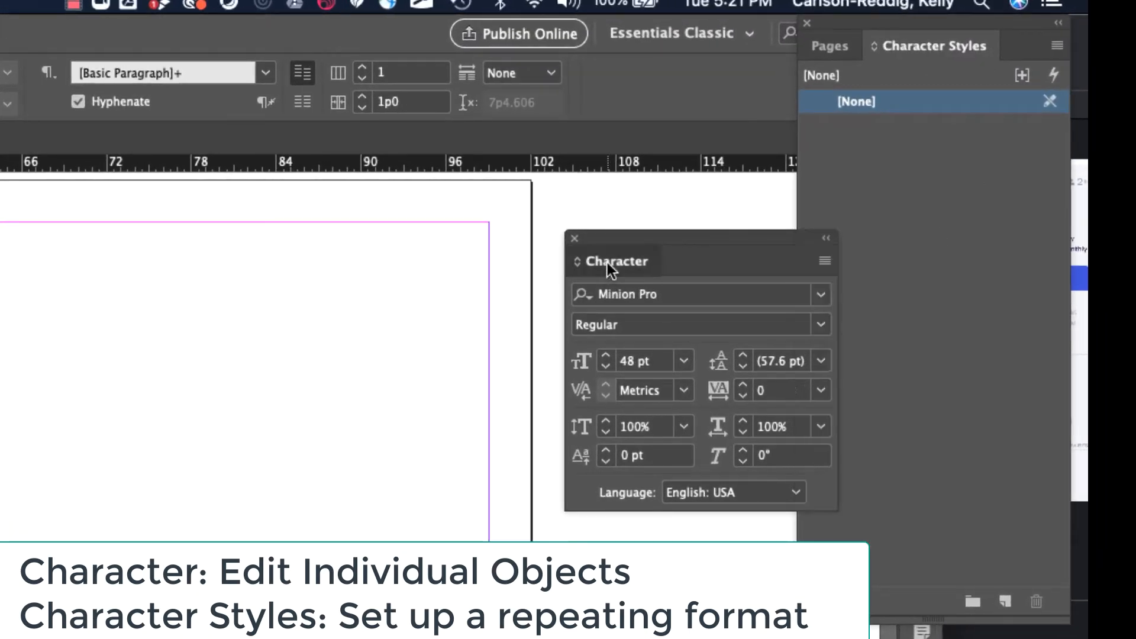
drag(608, 262, 1006, 46)
Create a new character style with the title text selected and name it "Titles"
click(1004, 603)
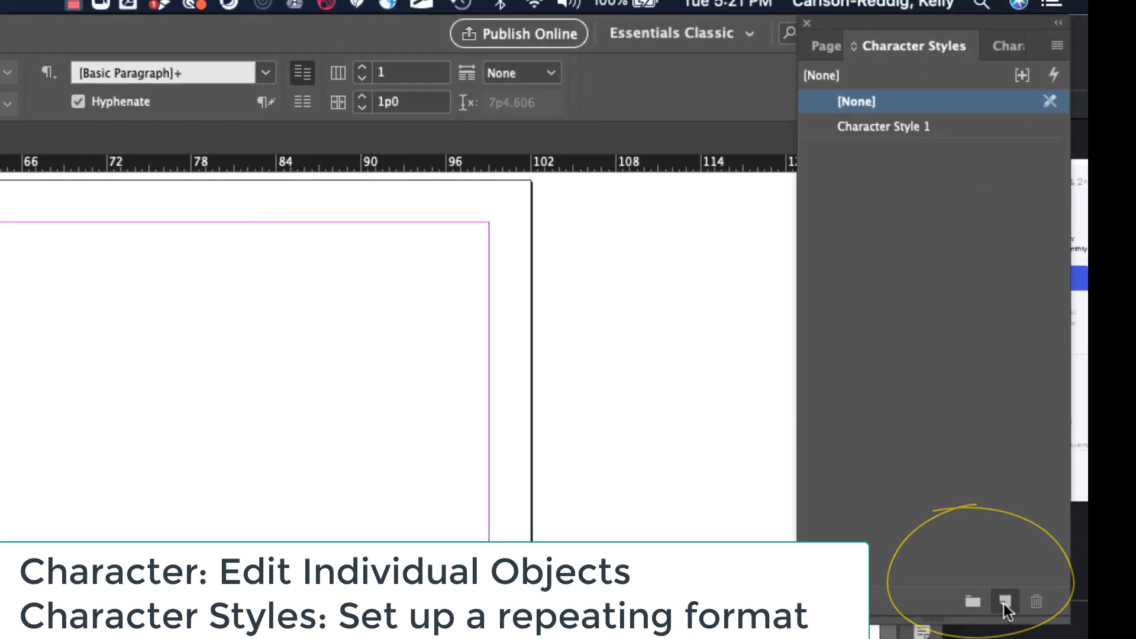
click(907, 130)
double_click(911, 128)
drag(914, 128, 890, 129)
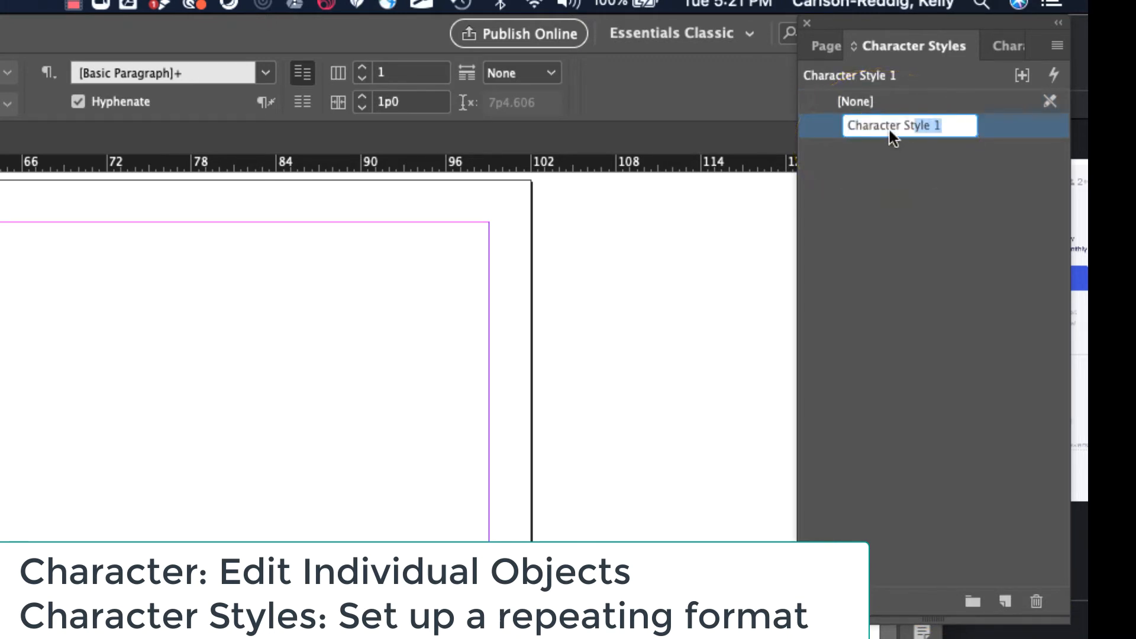
text(Title)
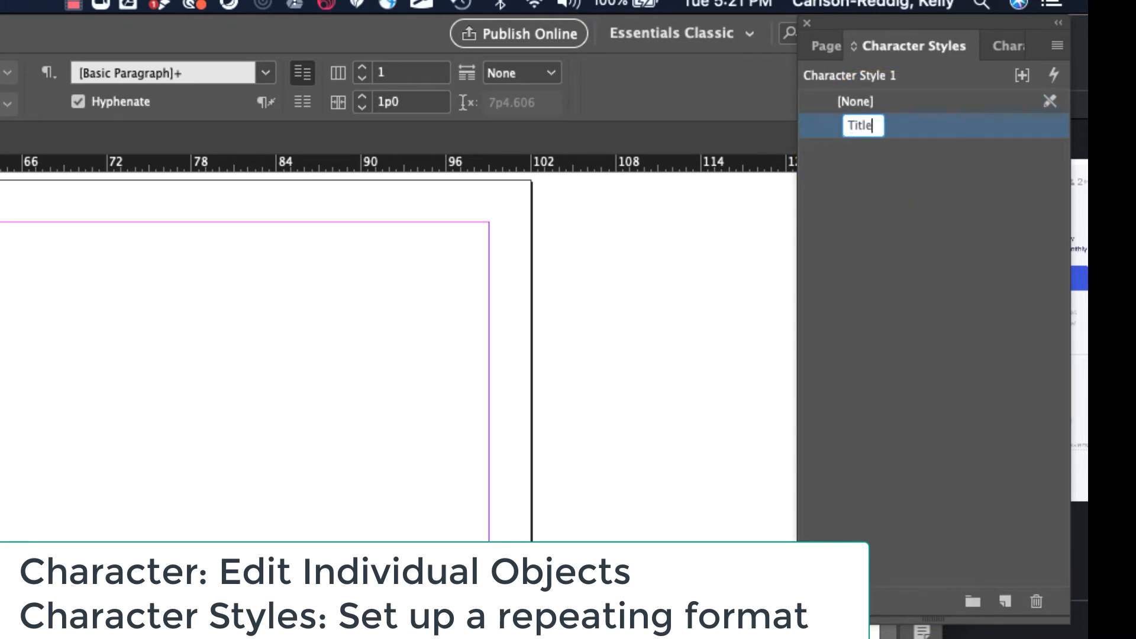
text(s)
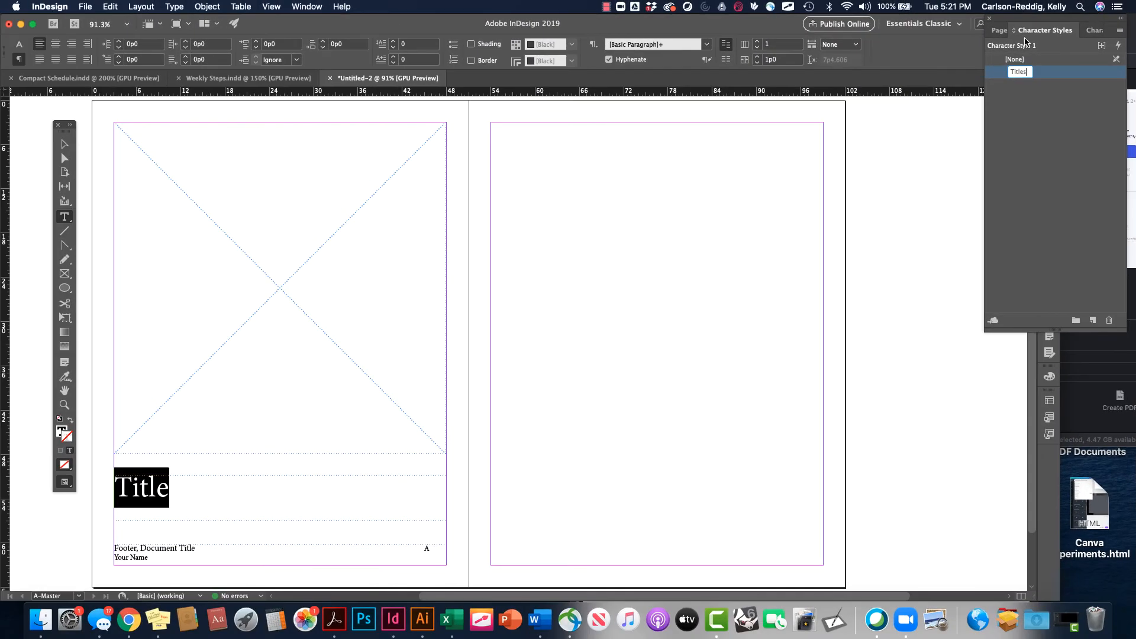
click(215, 532)
click(178, 552)
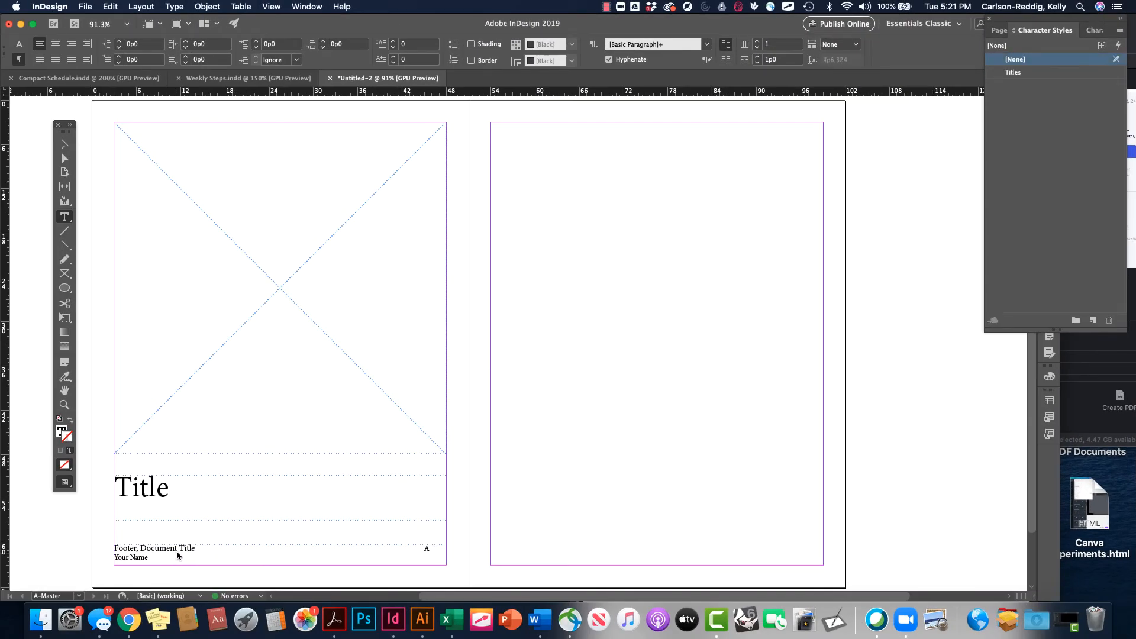
Try the Titles style on part of the footer text and create a new character style named "Footer"
drag(179, 548, 134, 539)
click(1013, 72)
key(Escape)
double_click(135, 536)
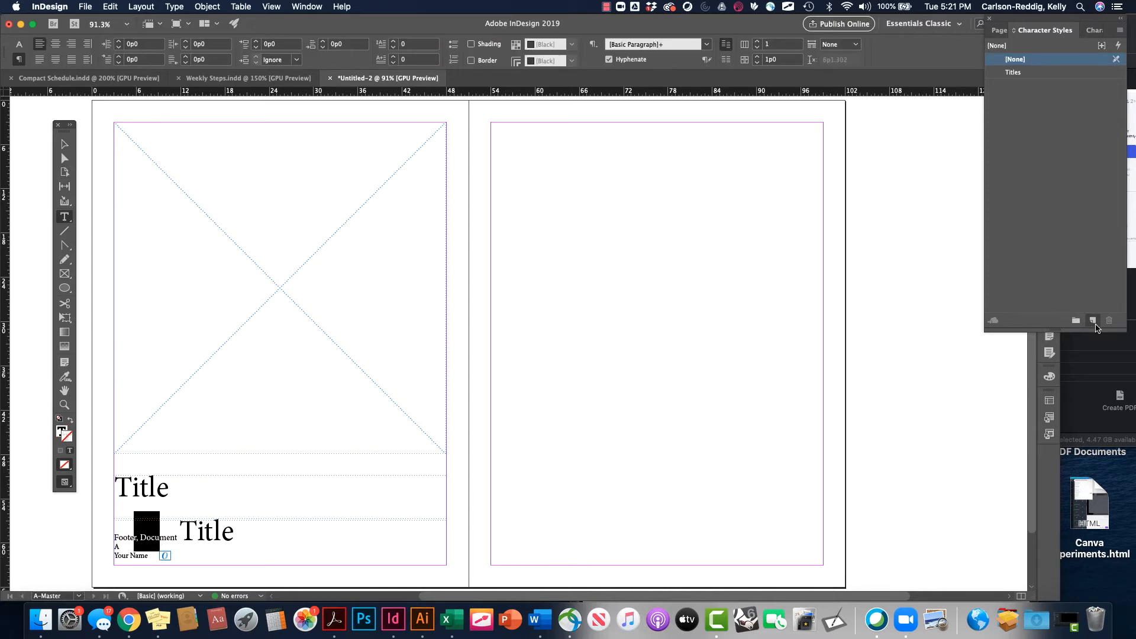
click(1093, 320)
Apply the Footer character style to the whole first footer line and shrink the footer frame from above to fit its two lines
drag(115, 537, 270, 535)
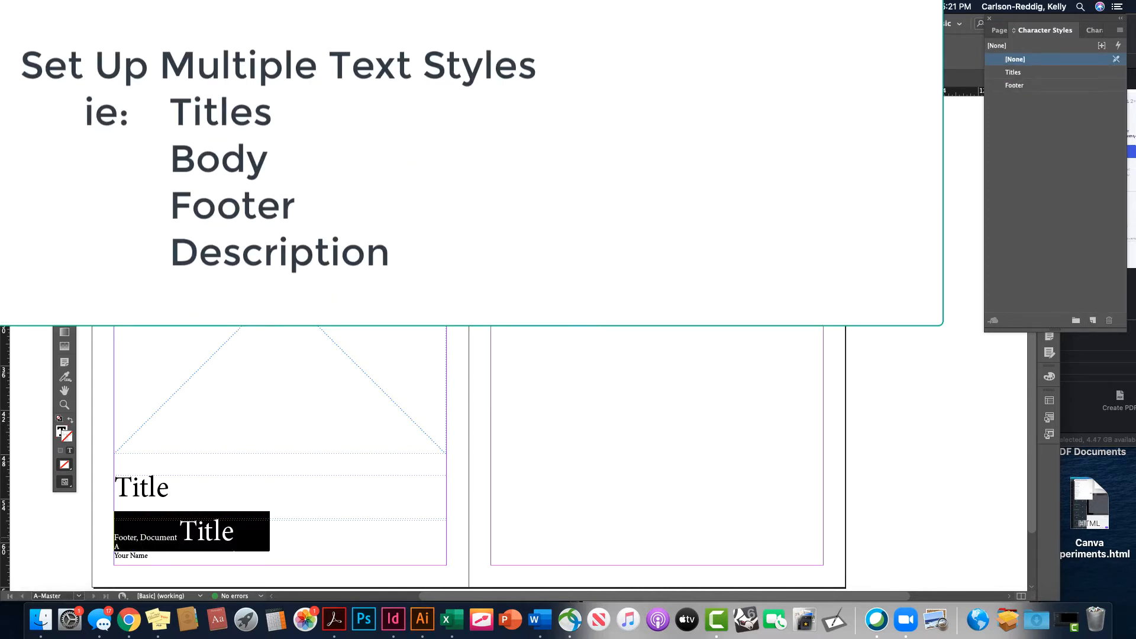
click(1015, 86)
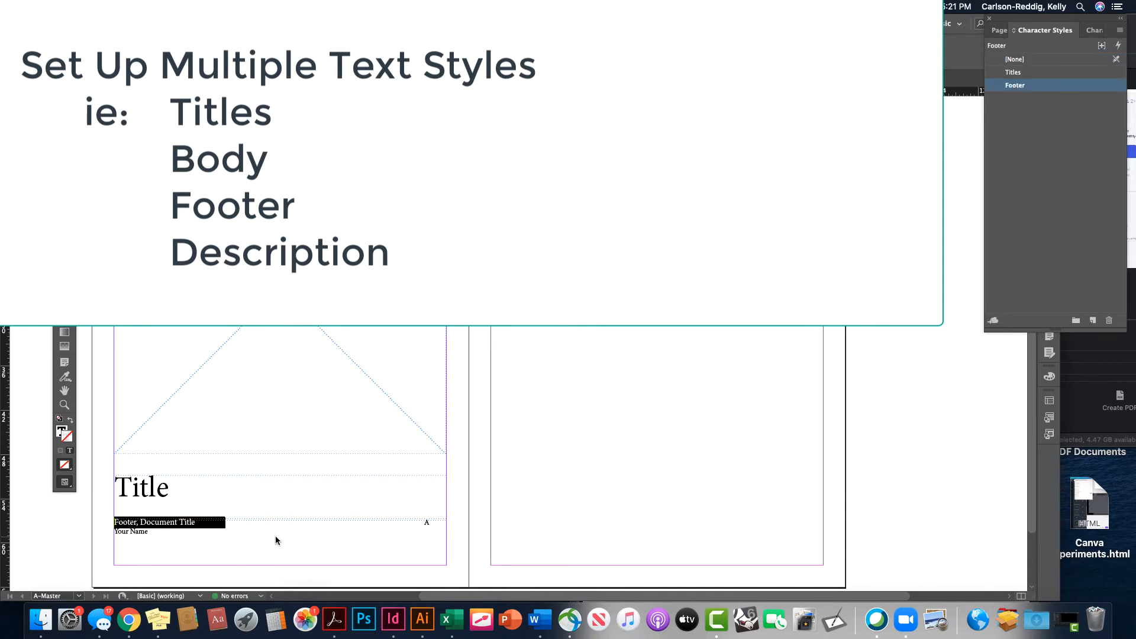
key(Escape)
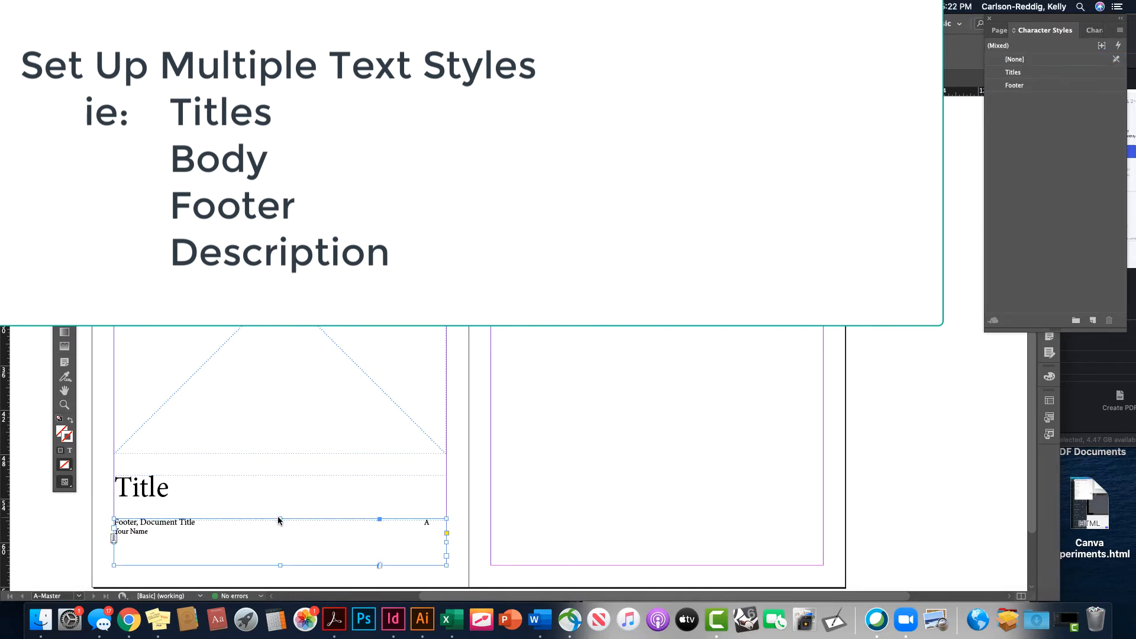
drag(279, 516, 281, 545)
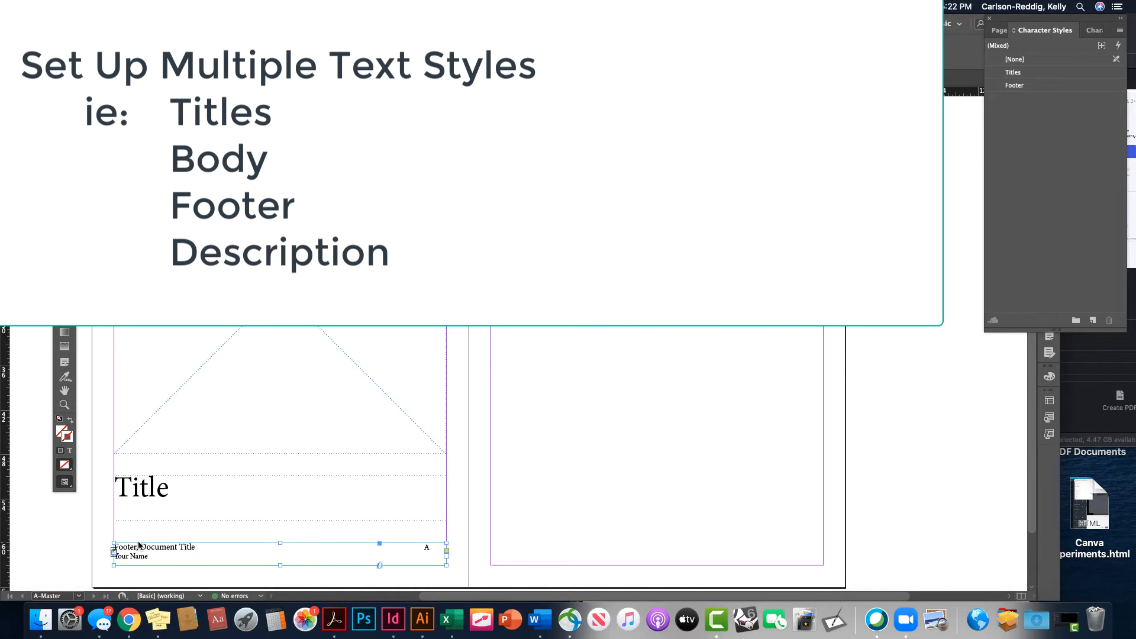
Duplicate the image placeholder, title and footer onto the second page of A-Master, aligned to its margins at X 54p0, Y 3p0
click(285, 407)
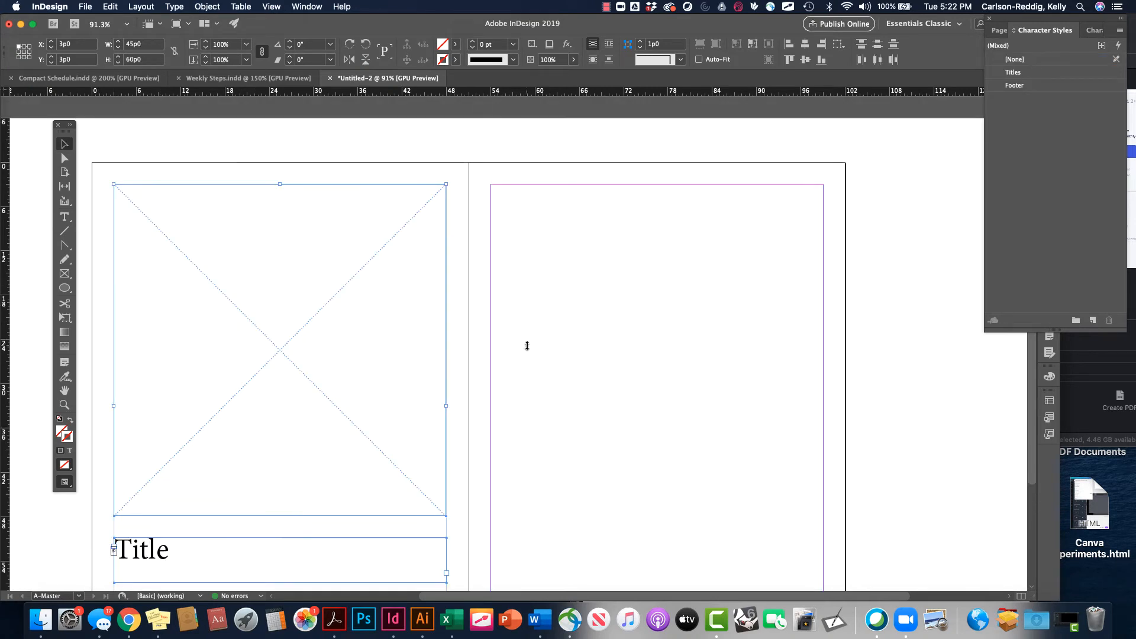
key(super+v)
drag(485, 246, 619, 304)
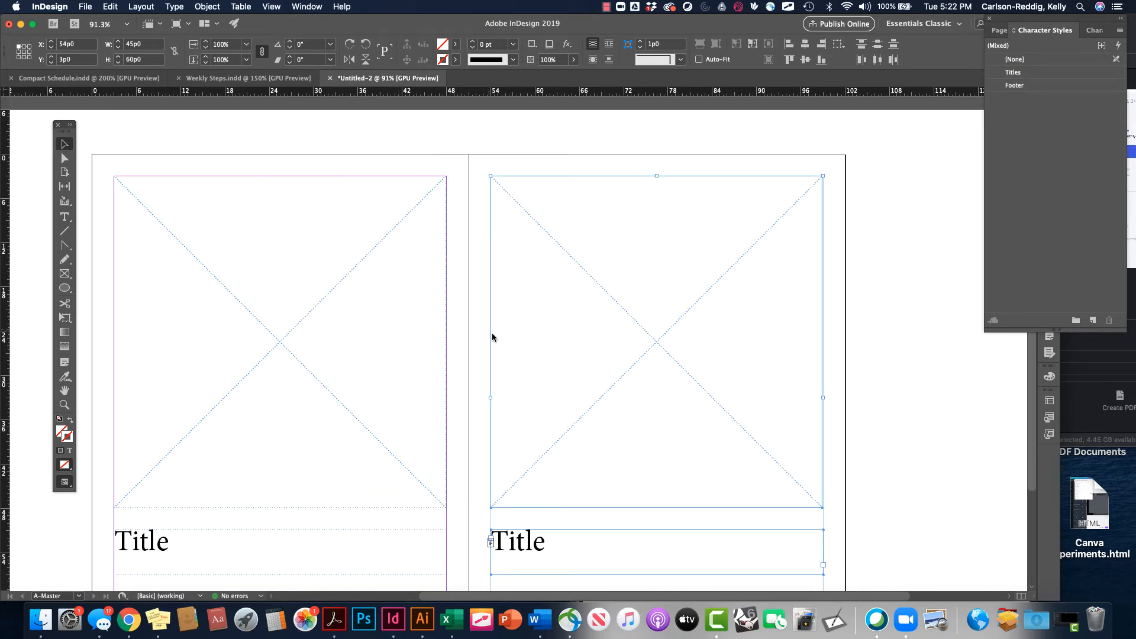
scroll(330, 297, down, 2)
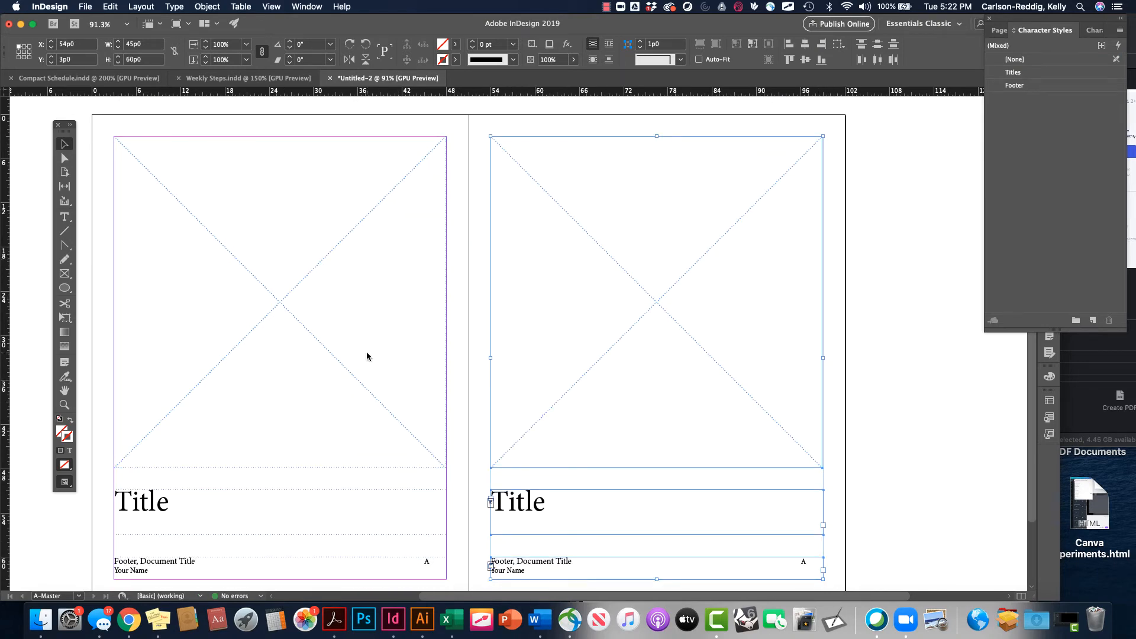
scroll(462, 404, down, 1)
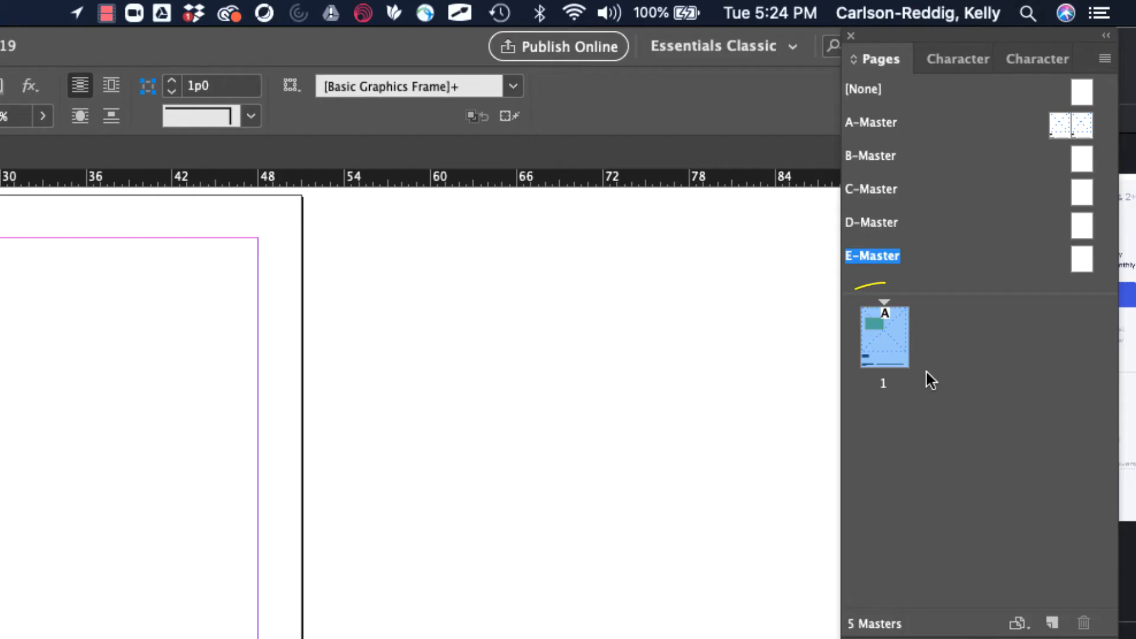
Add four new document pages based on A-Master after page 1
click(1052, 623)
click(1052, 623)
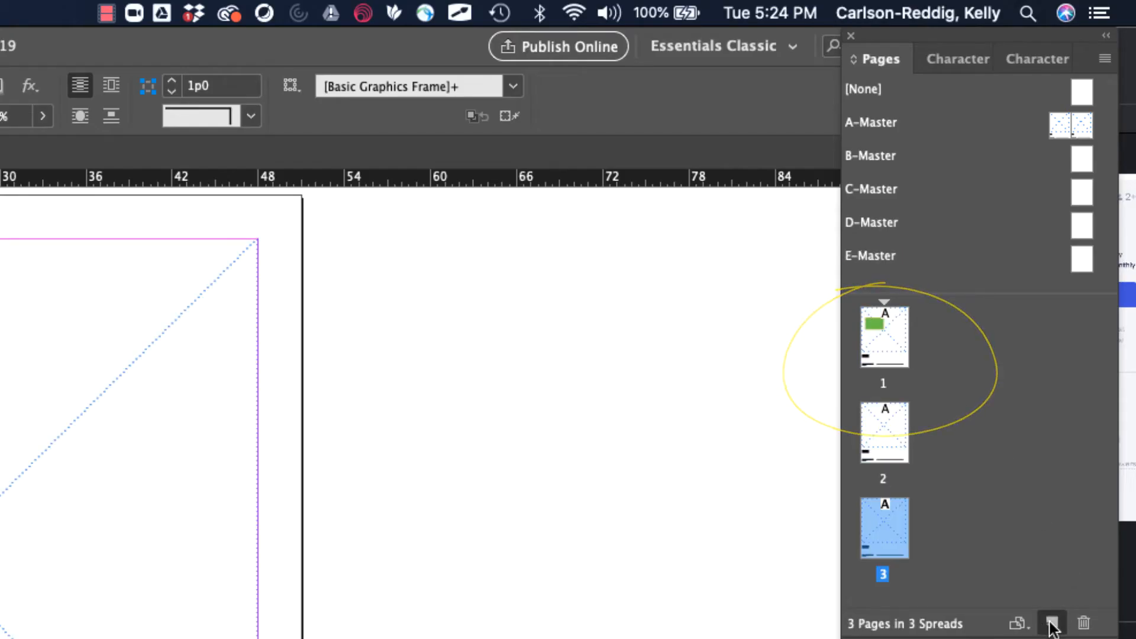
click(1051, 623)
click(1052, 622)
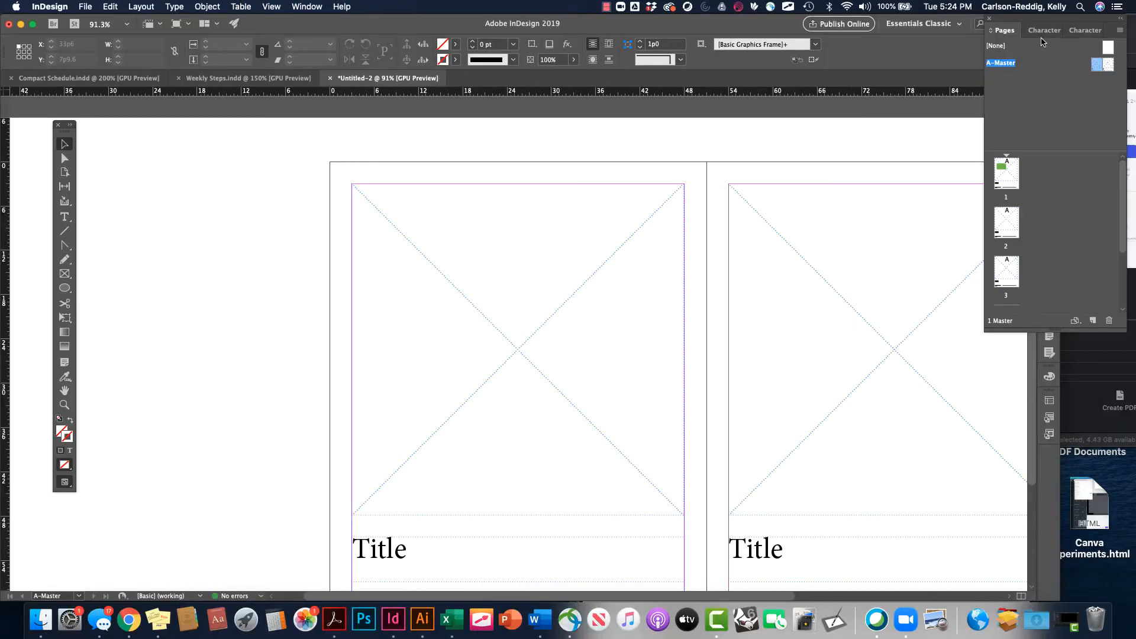
Go to page 1 and examine the master items and automatic page numbers throughout the document pages
double_click(1015, 186)
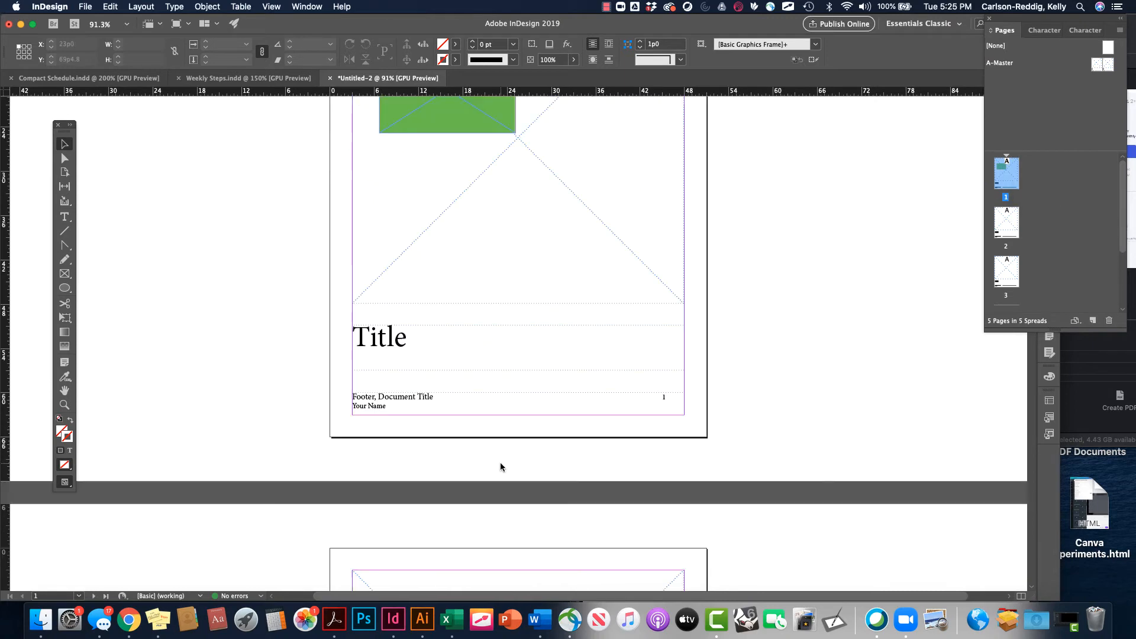
scroll(499, 463, down, 10)
scroll(520, 421, down, 20)
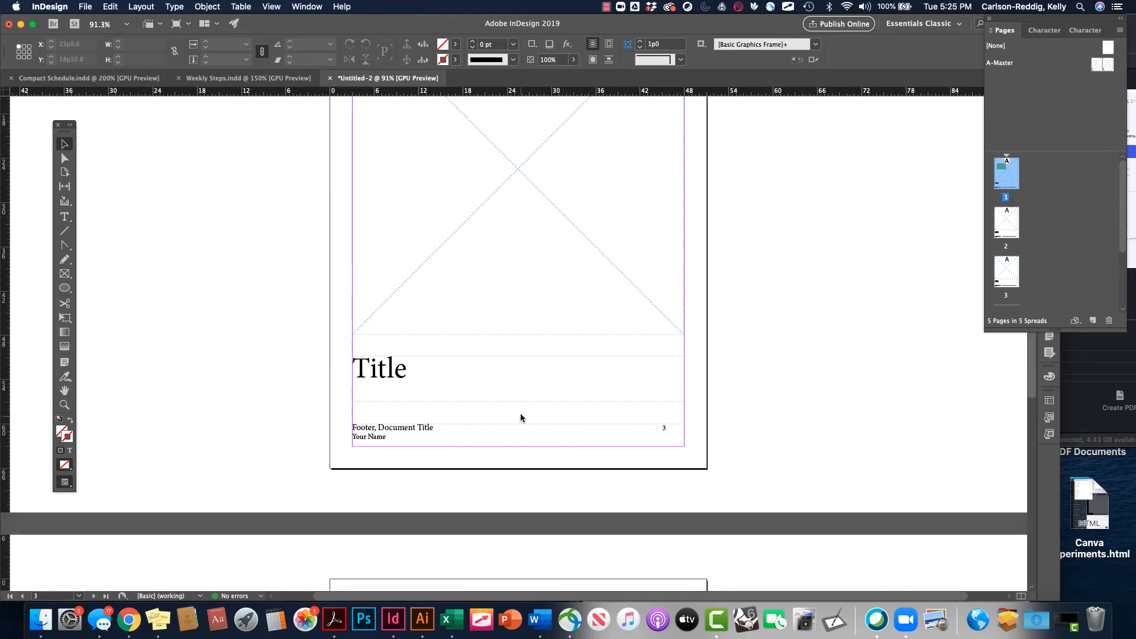
scroll(520, 410, up, 2)
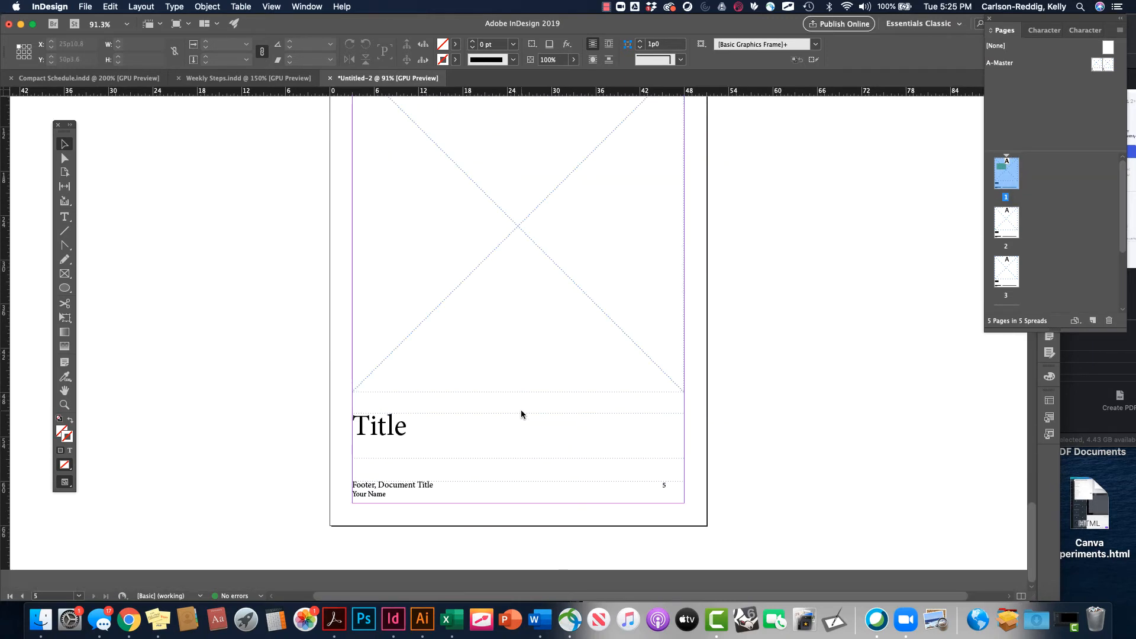
scroll(521, 410, up, 20)
scroll(521, 410, down, 3)
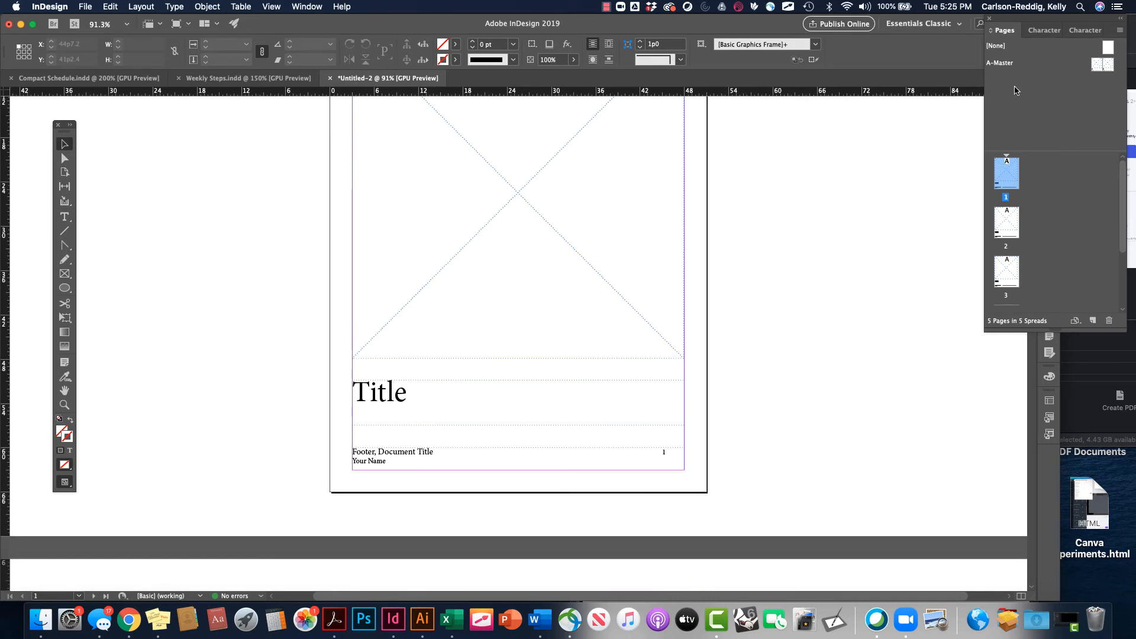
scroll(453, 403, up, 1)
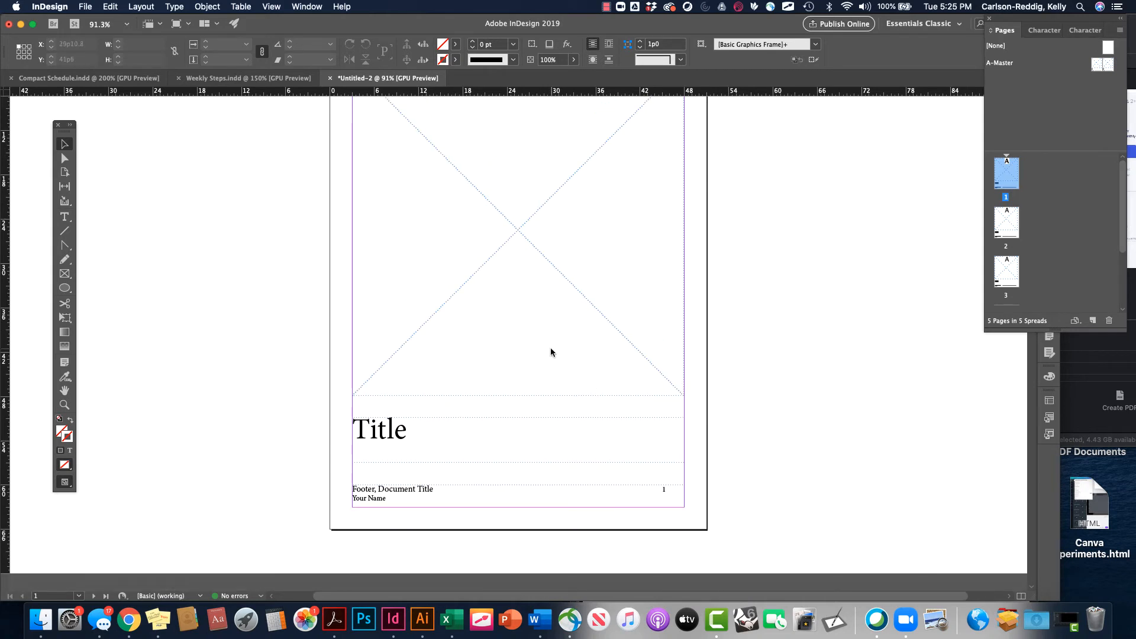
scroll(615, 305, up, 1)
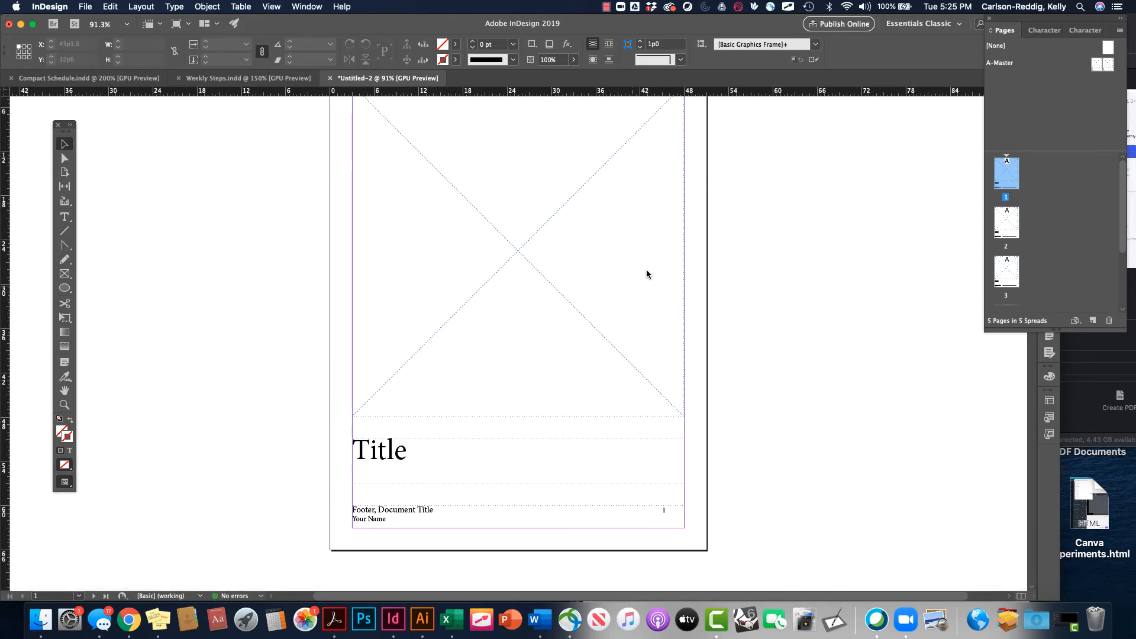
scroll(569, 302, up, 3)
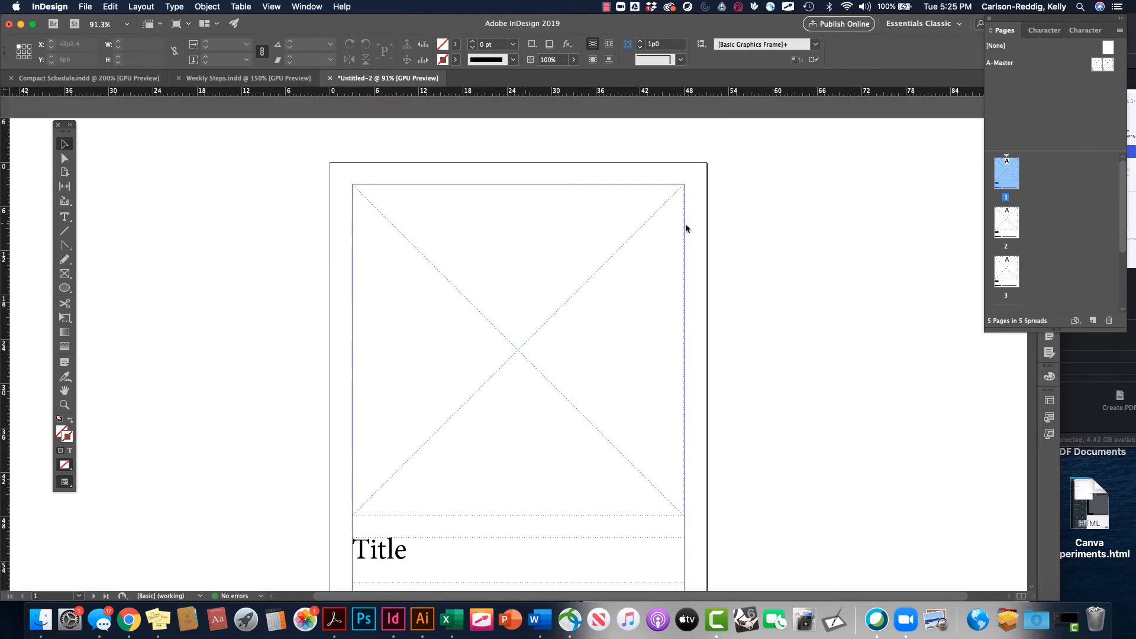
scroll(615, 367, down, 6)
scroll(581, 269, up, 2)
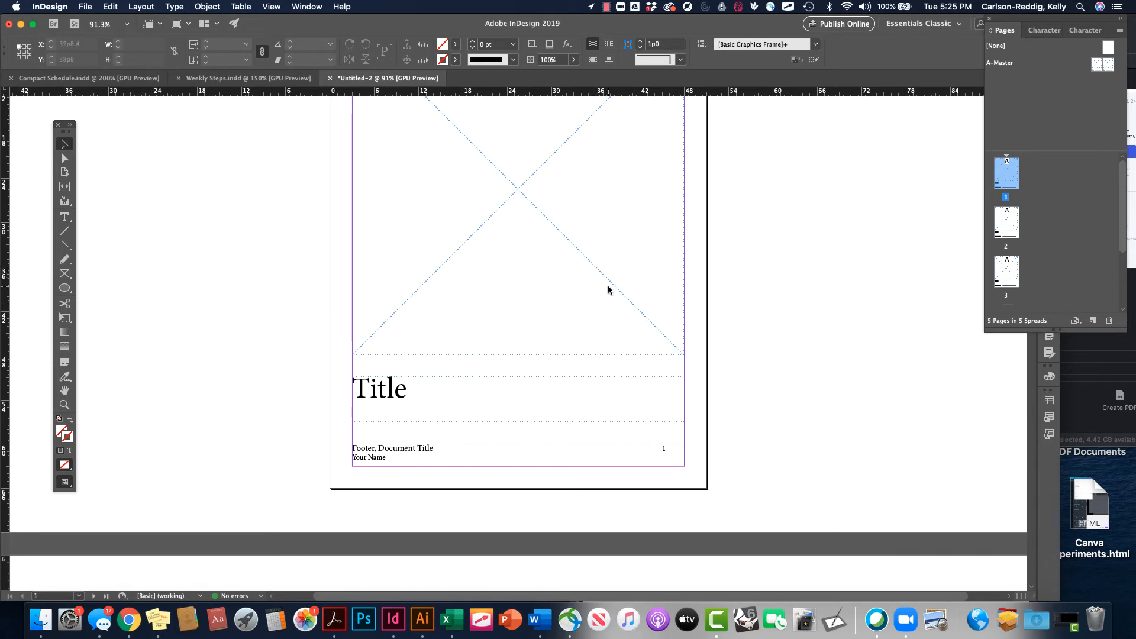
Override the master image placeholder, title frame and footer frame on page 1 to make them editable
key(super+Return)
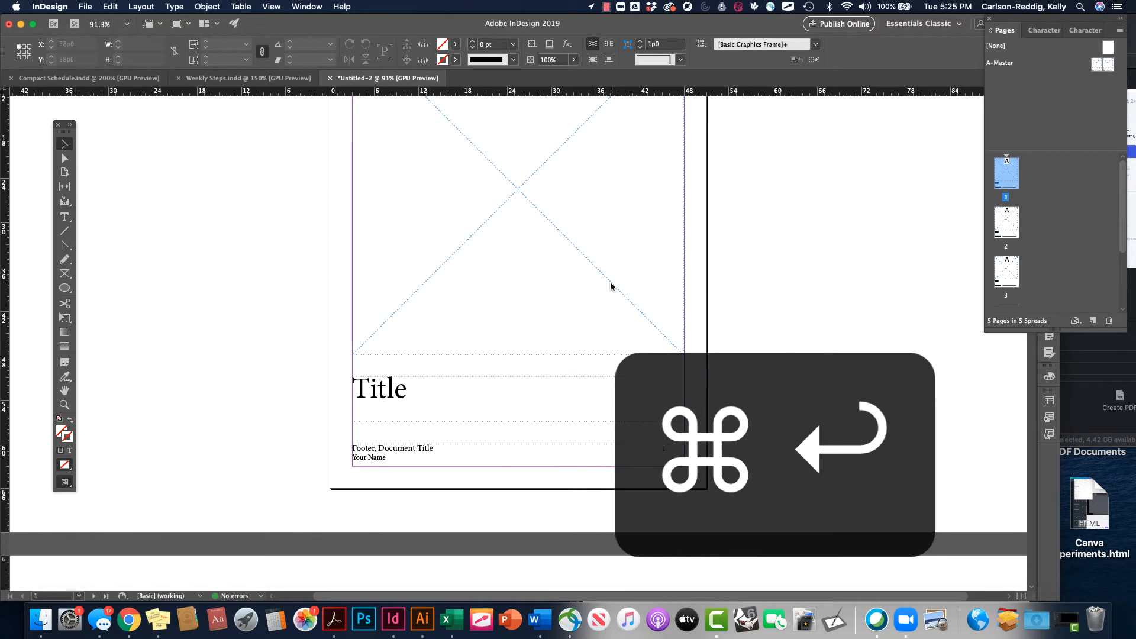
shift+super+click(609, 288)
click(632, 300)
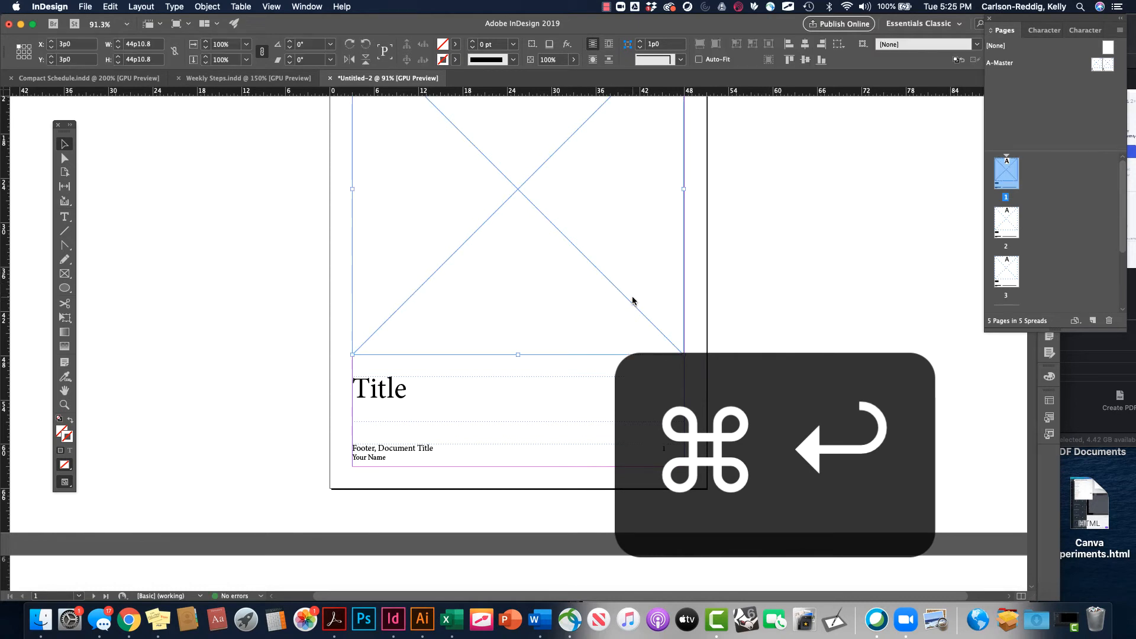
shift+super+click(401, 389)
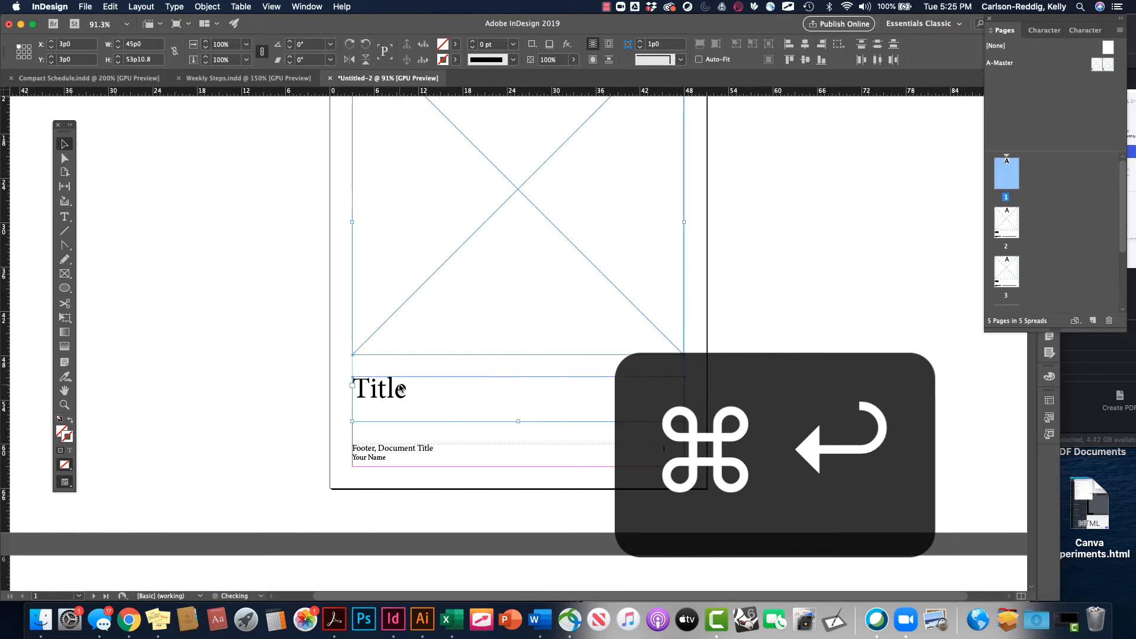
shift+super+click(388, 457)
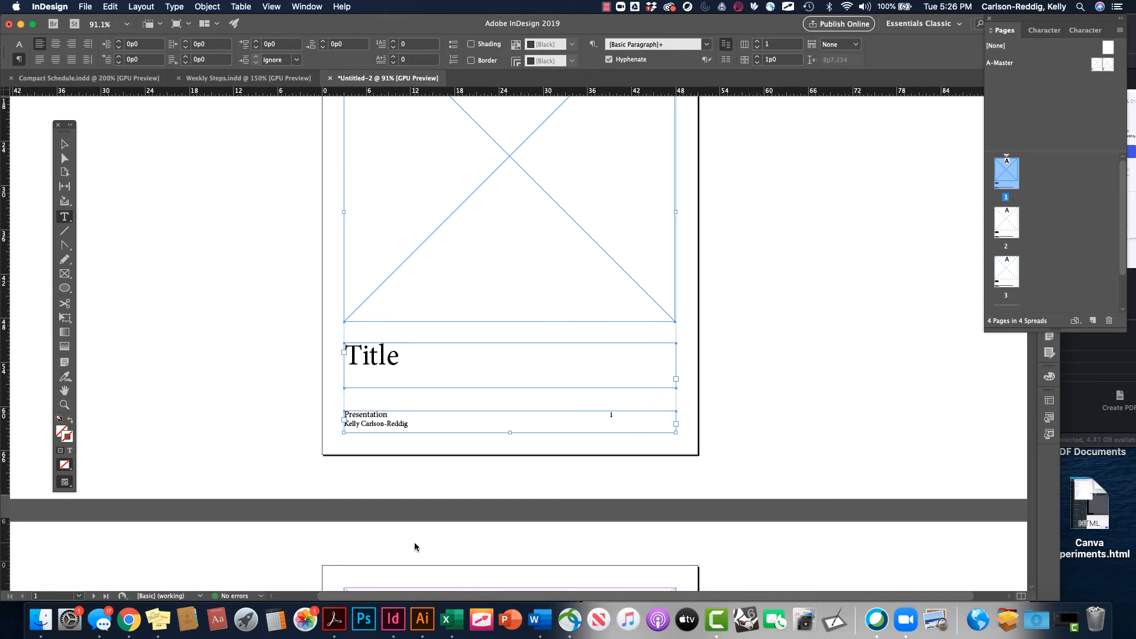
Delete the overridden footer frame from page 1
scroll(415, 543, up, 1)
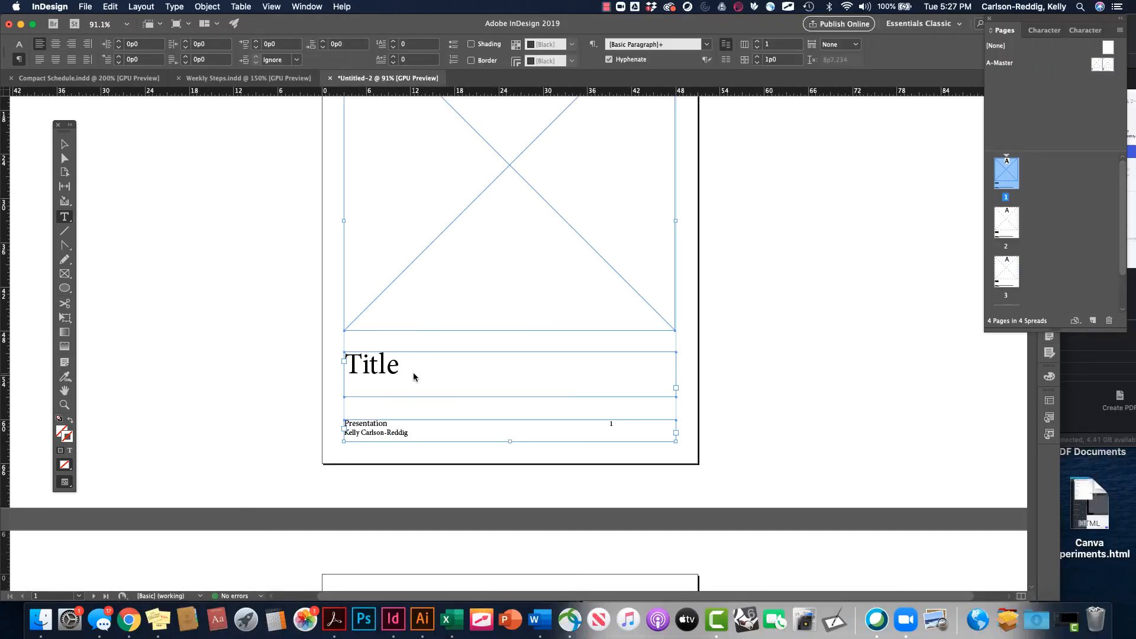
scroll(414, 377, down, 1)
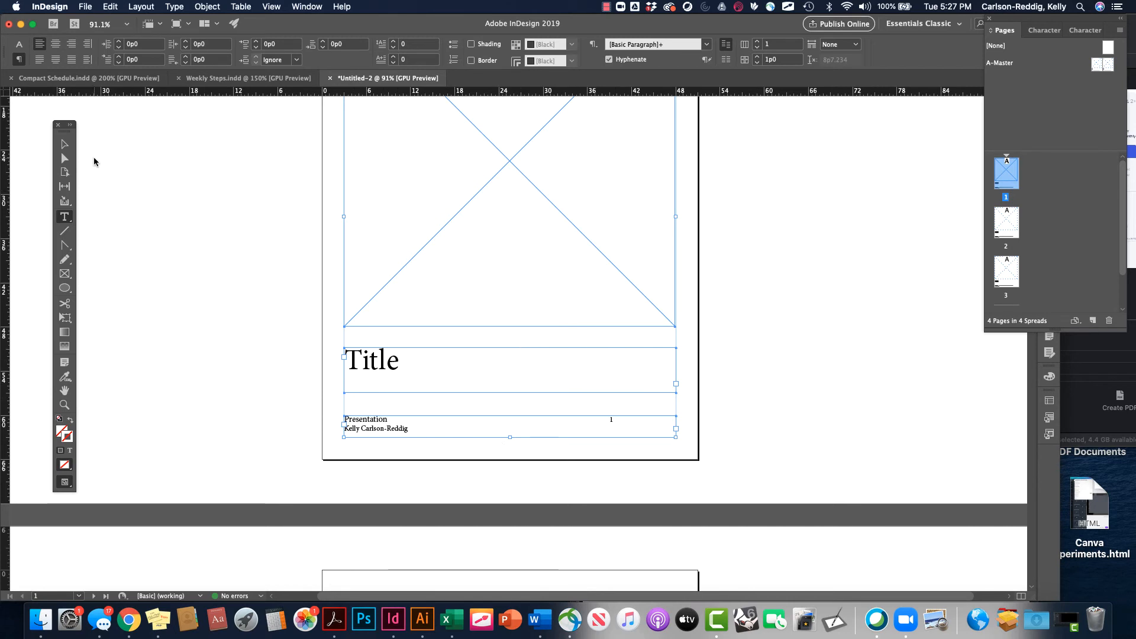
click(64, 144)
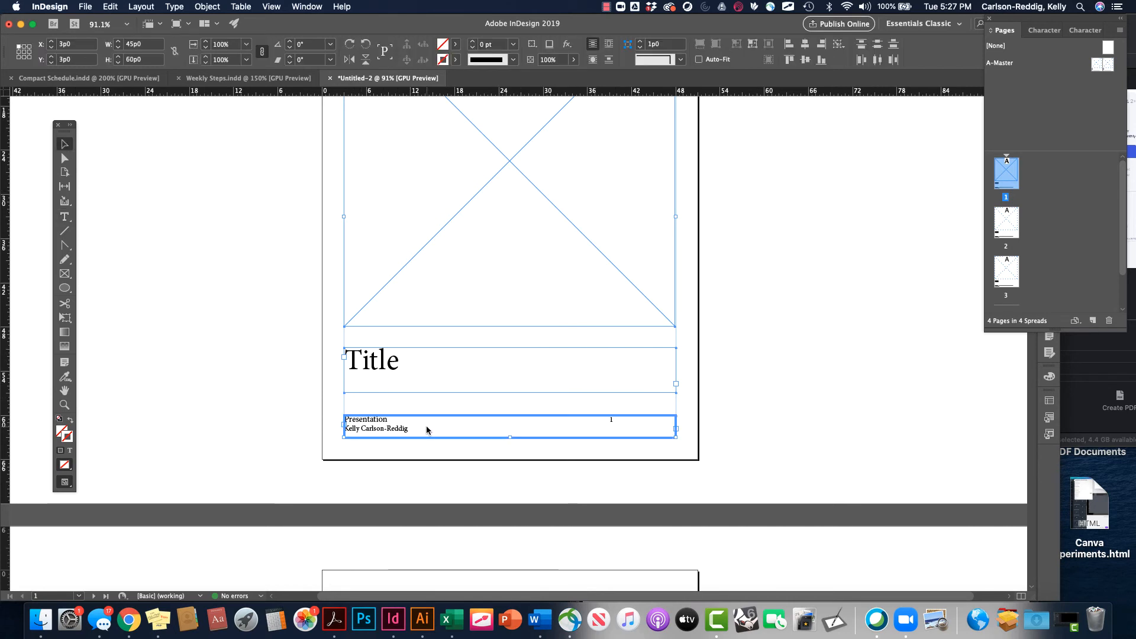
click(652, 422)
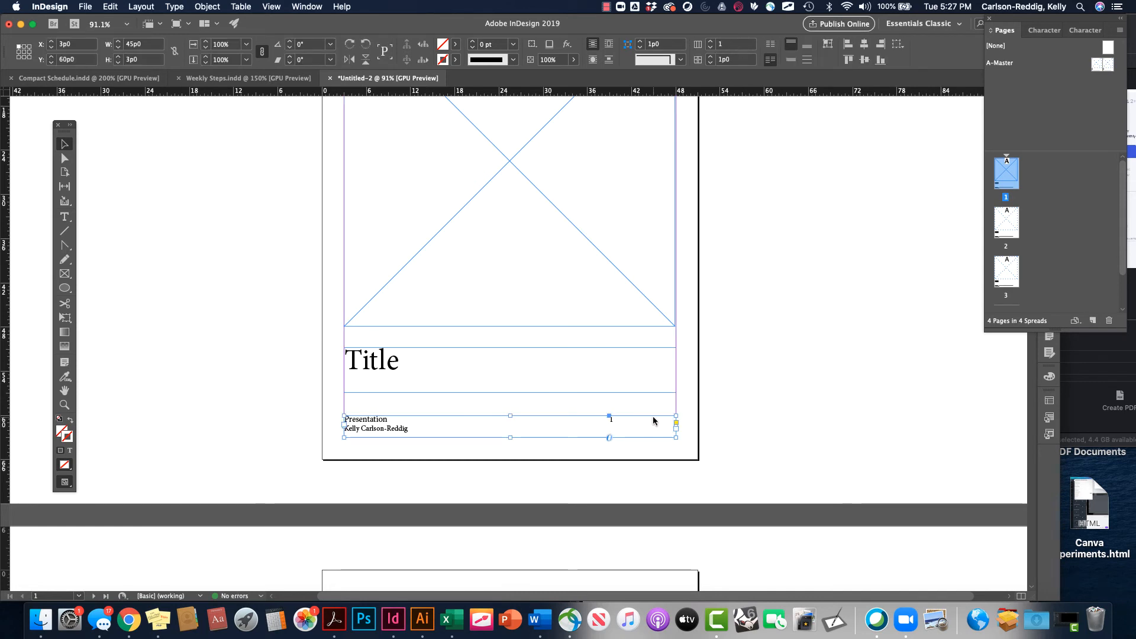
key(BackSpace)
Reposition the Title frame just beneath the image placeholder and add the text "The image in the world." below it
drag(477, 377, 483, 424)
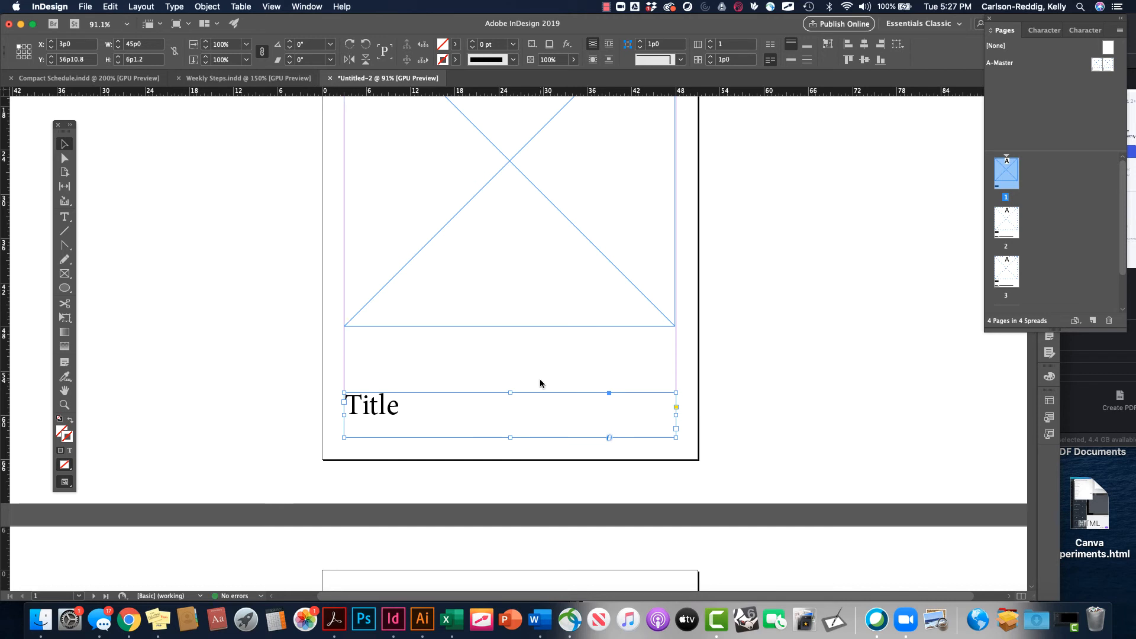
drag(384, 406, 389, 349)
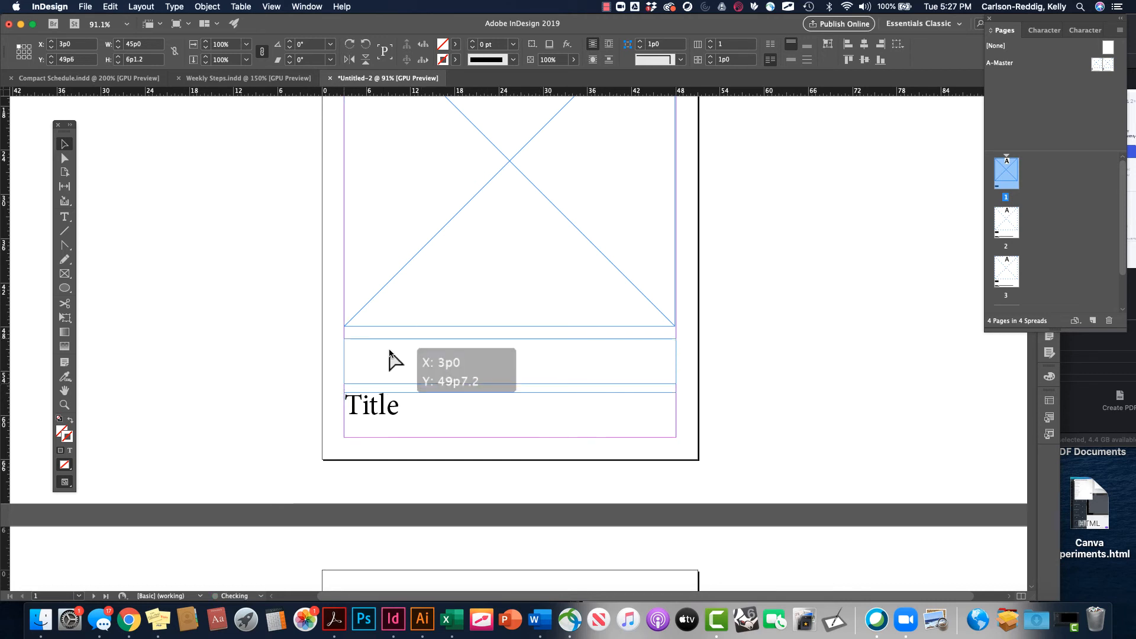
text(The image in the world.)
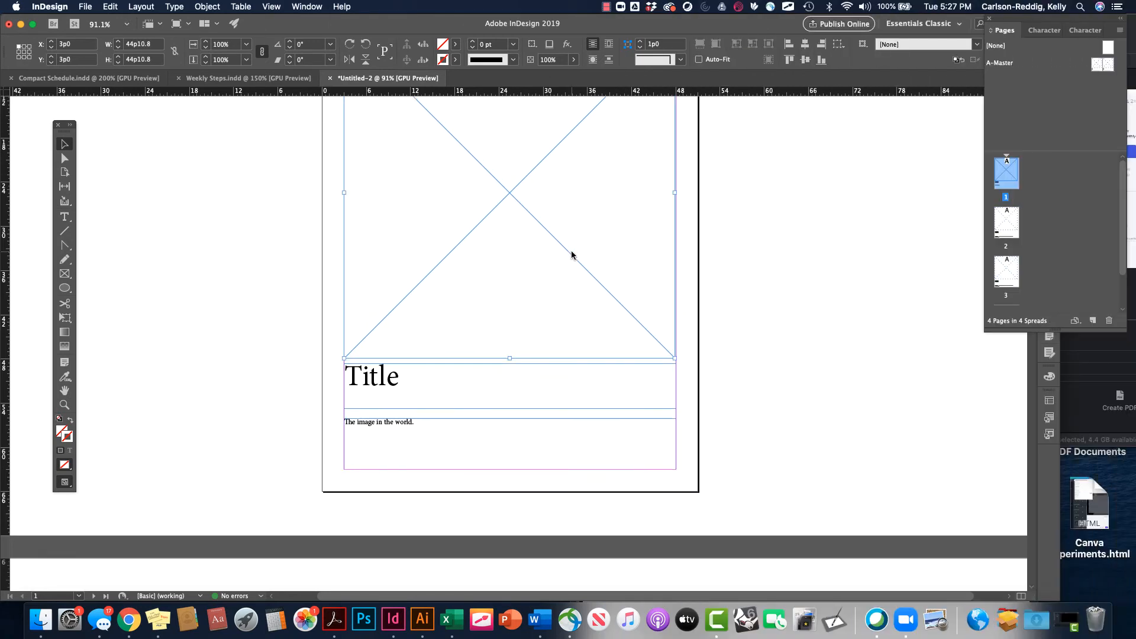
Place an image file into the image placeholder frame on page 1
scroll(571, 250, up, 3)
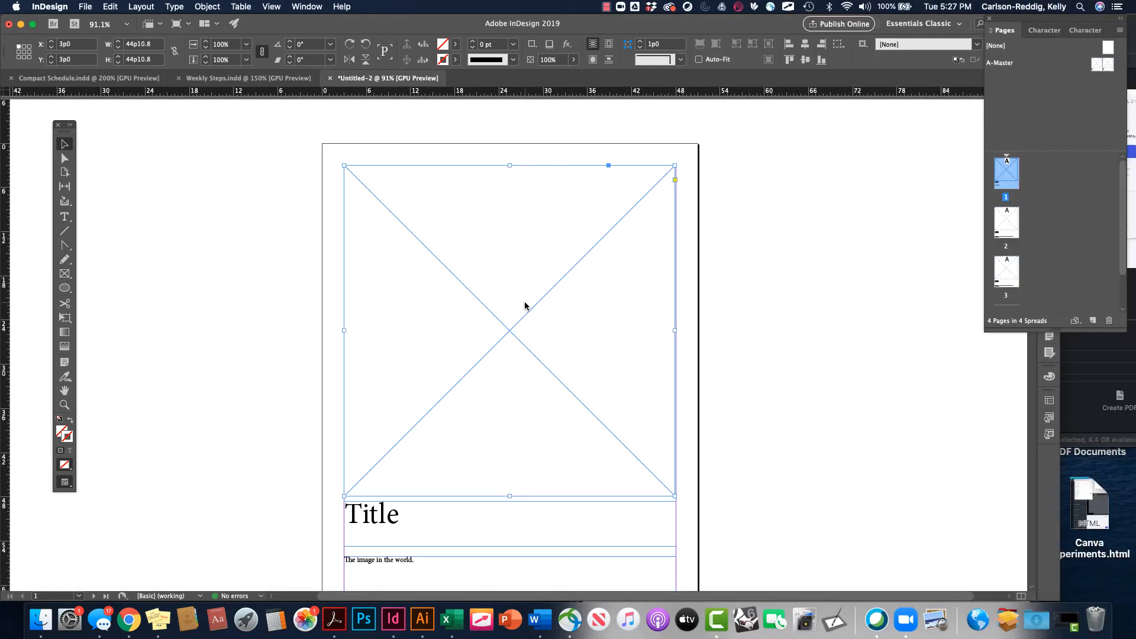
key(super+d)
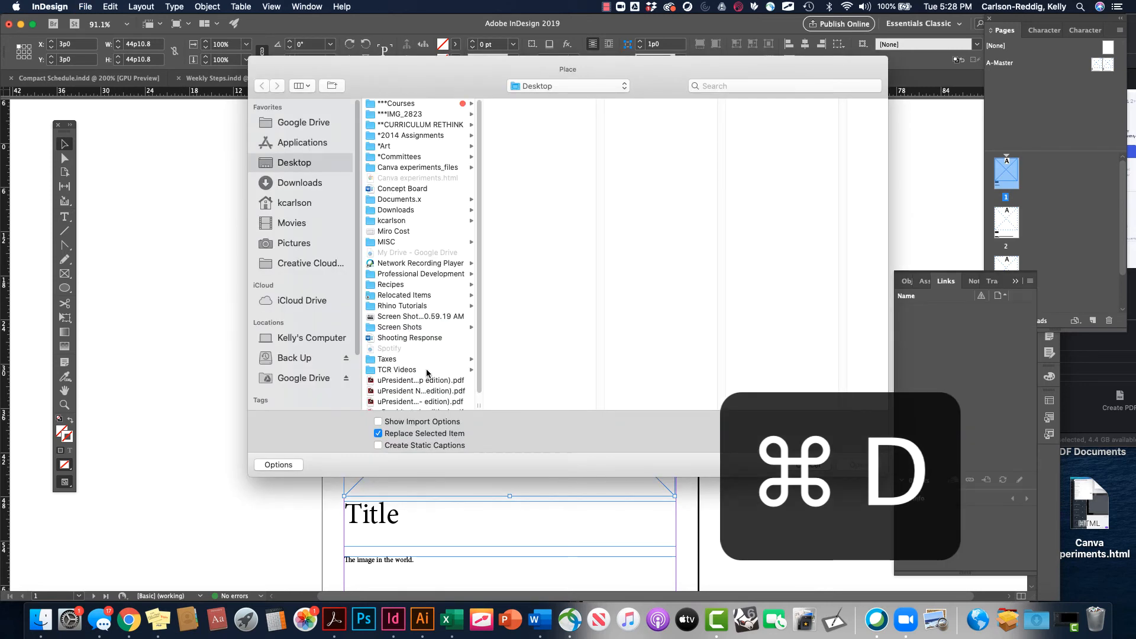
scroll(422, 353, down, 1)
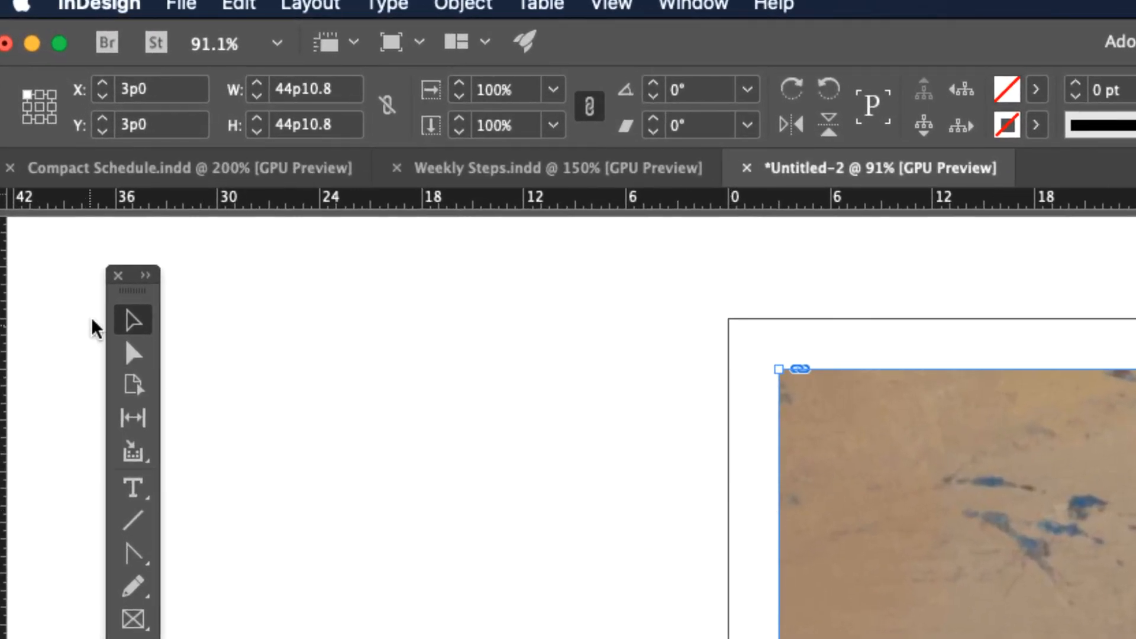
Activate the Direct Selection tool with the placed image selected and return to the Selection tool
click(135, 354)
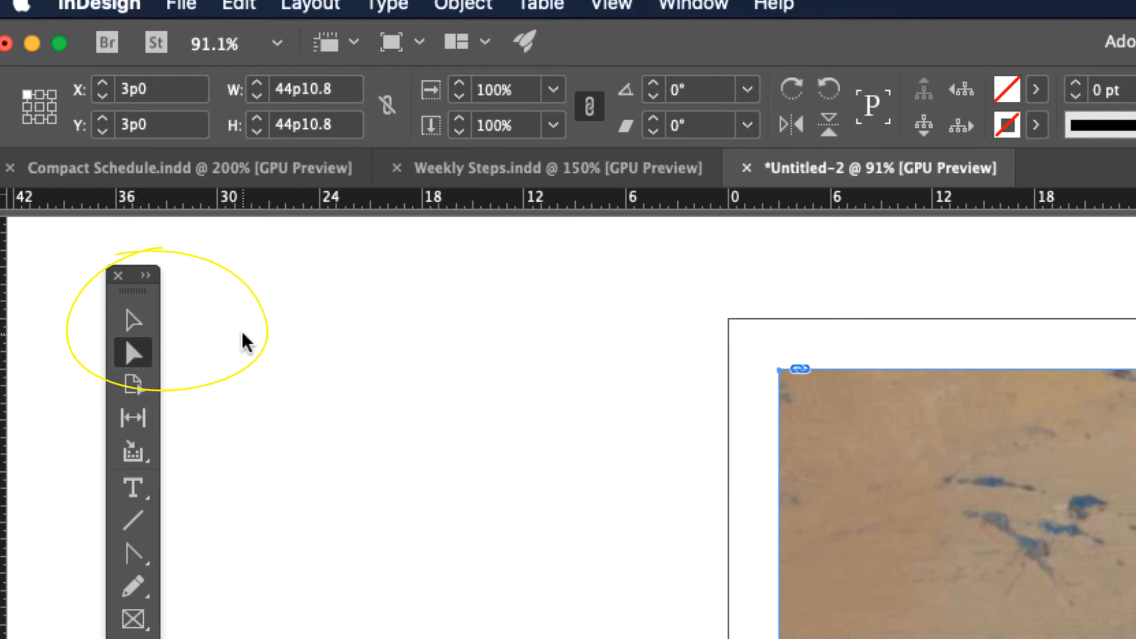
click(133, 321)
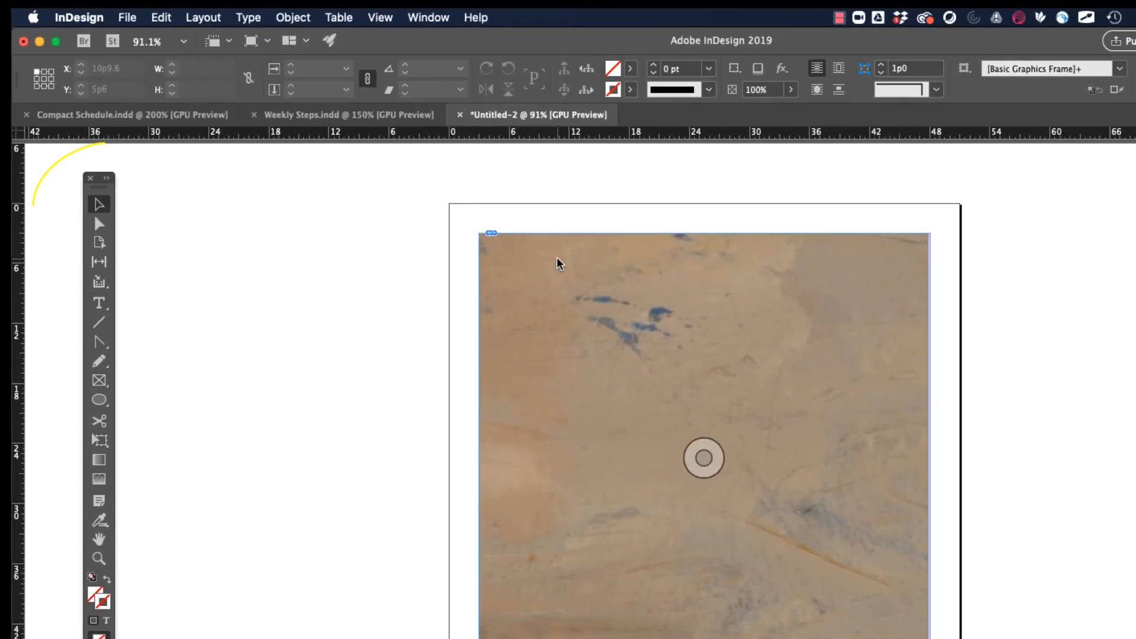
Select the placed image itself inside its frame on page 1 with the Direct Selection tool
click(869, 404)
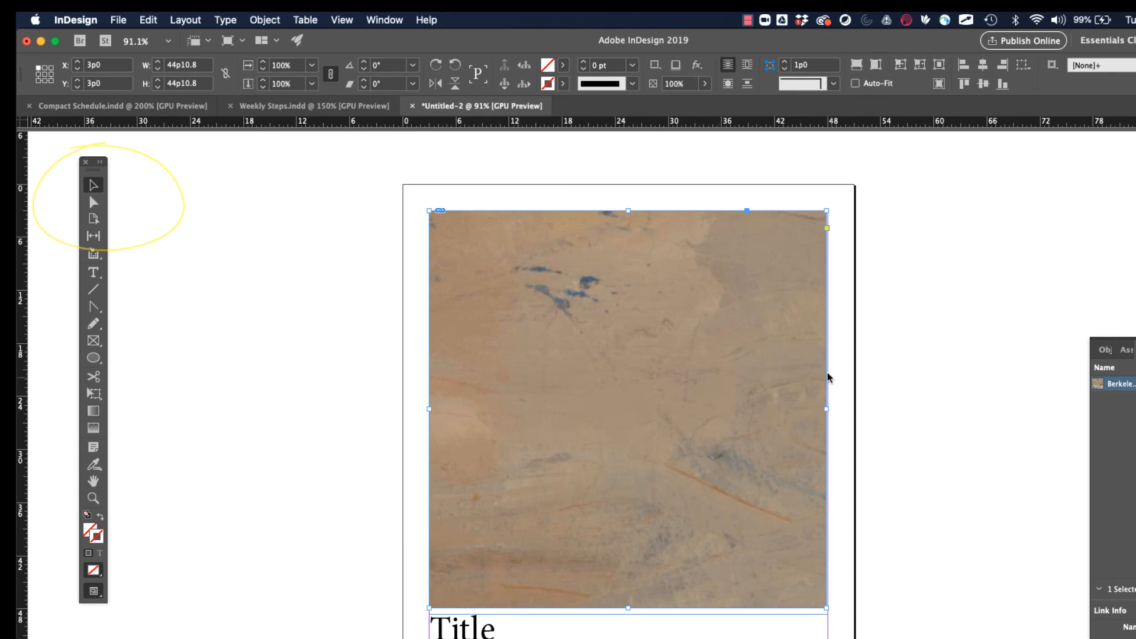
click(93, 202)
click(609, 334)
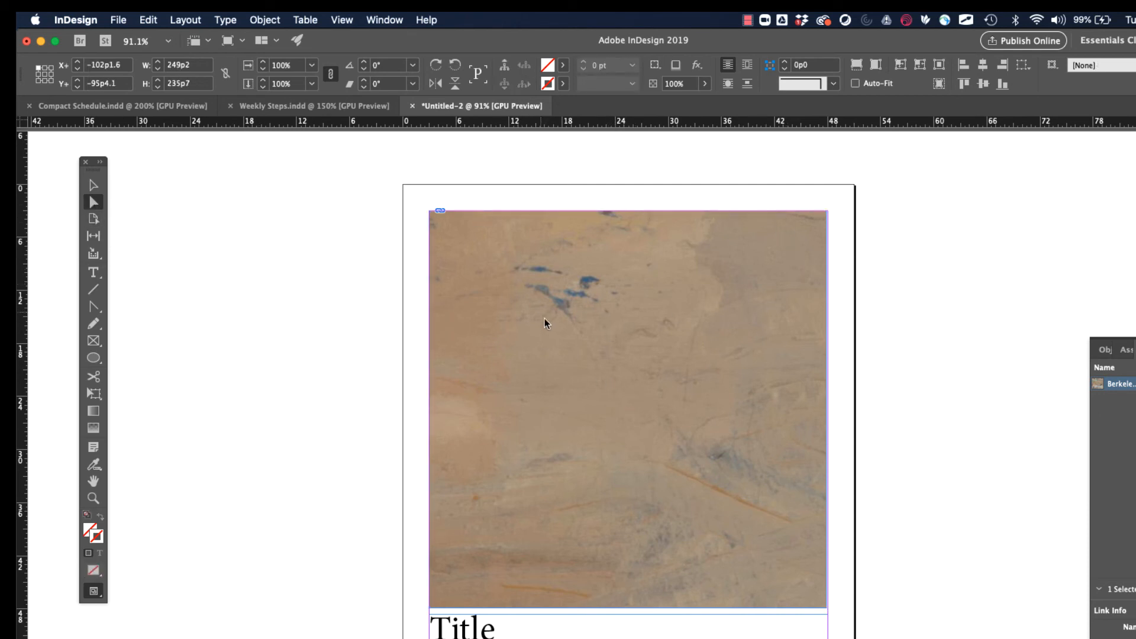
Apply Fill Frame Proportionally to the selected image on page 1
scroll(546, 329, down, 2)
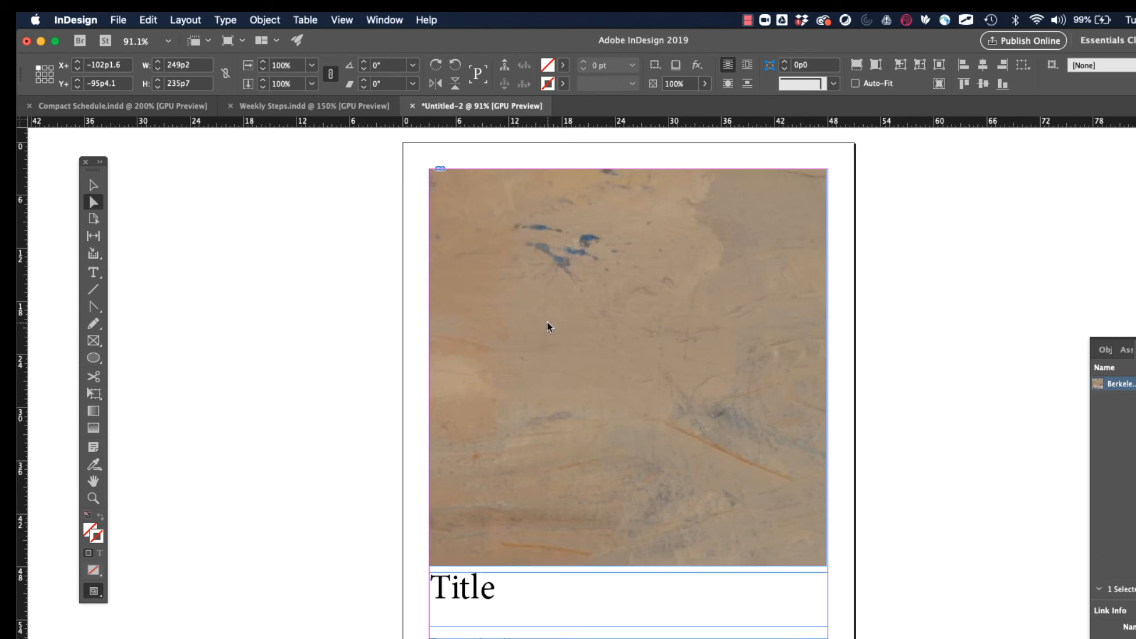
key(super+minus)
key(super+minus)
key(super+minus)
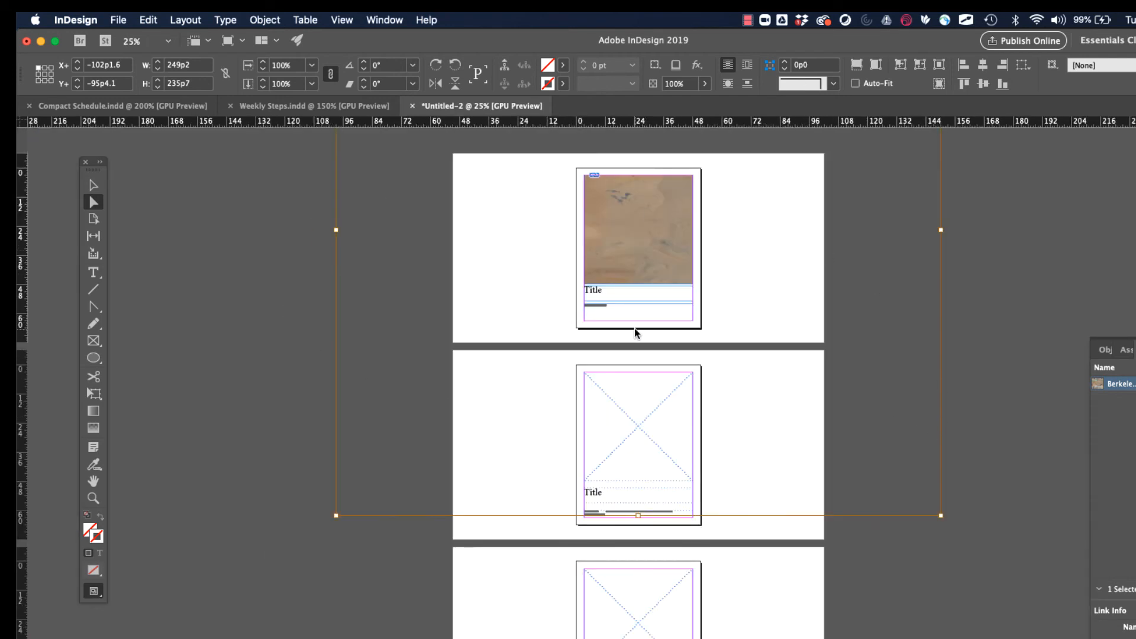
scroll(635, 333, down, 2)
right_click(773, 303)
click(754, 398)
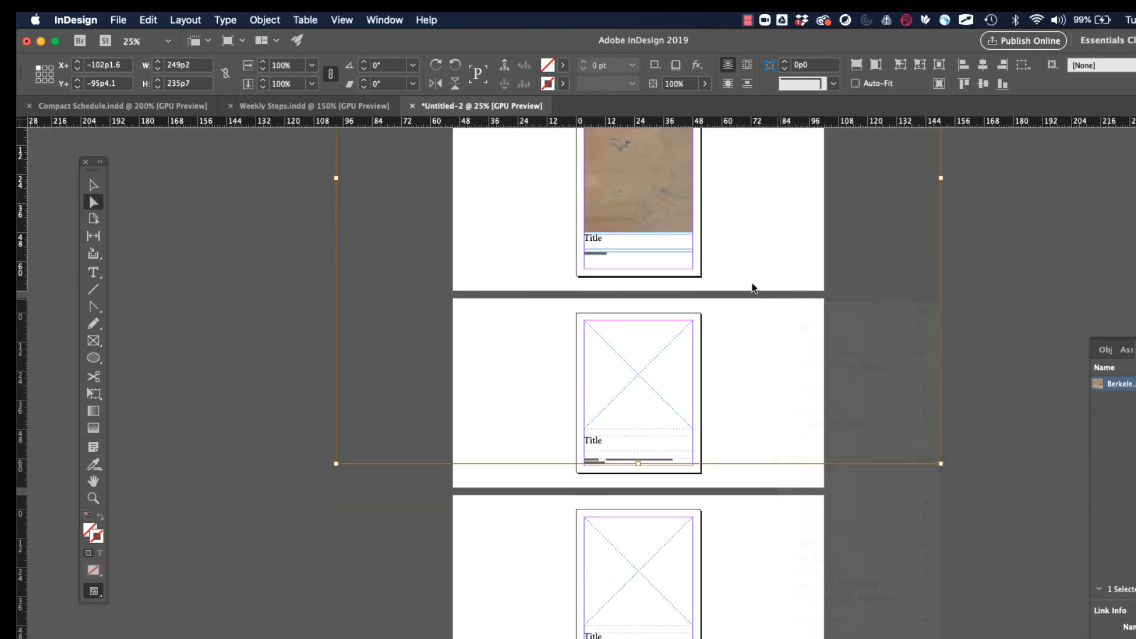
scroll(747, 207, up, 2)
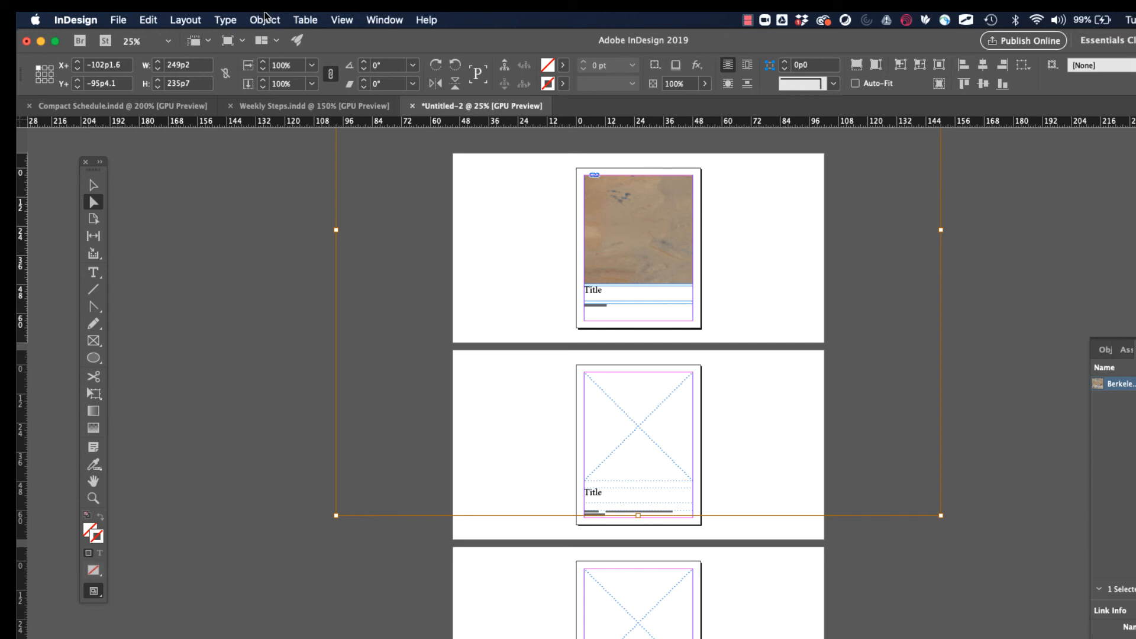
click(261, 17)
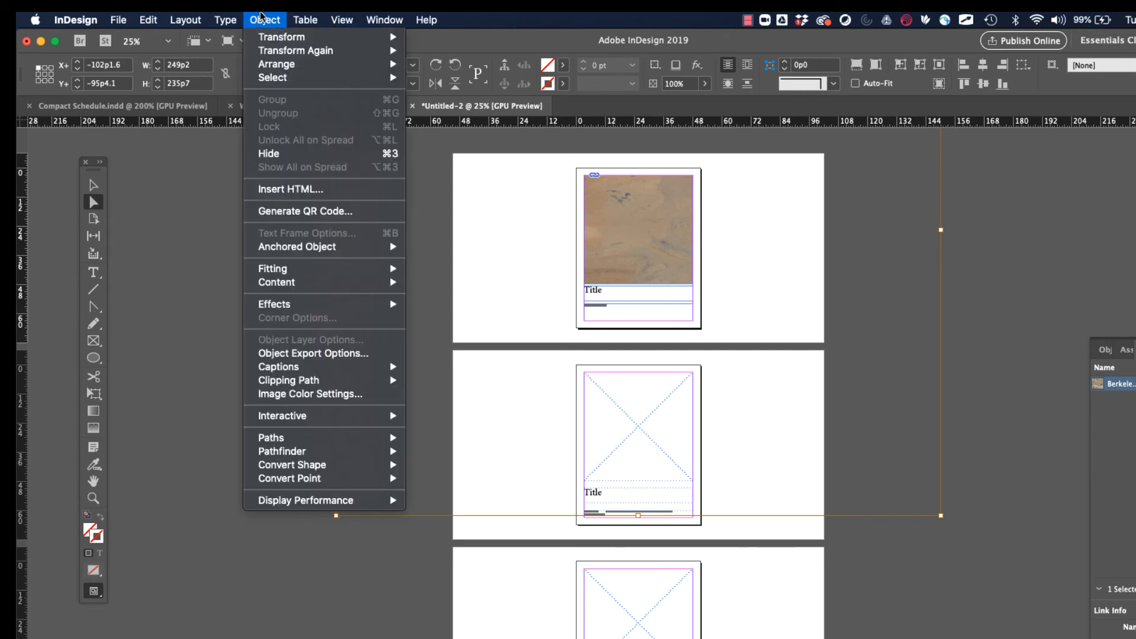
mouse_move(299, 270)
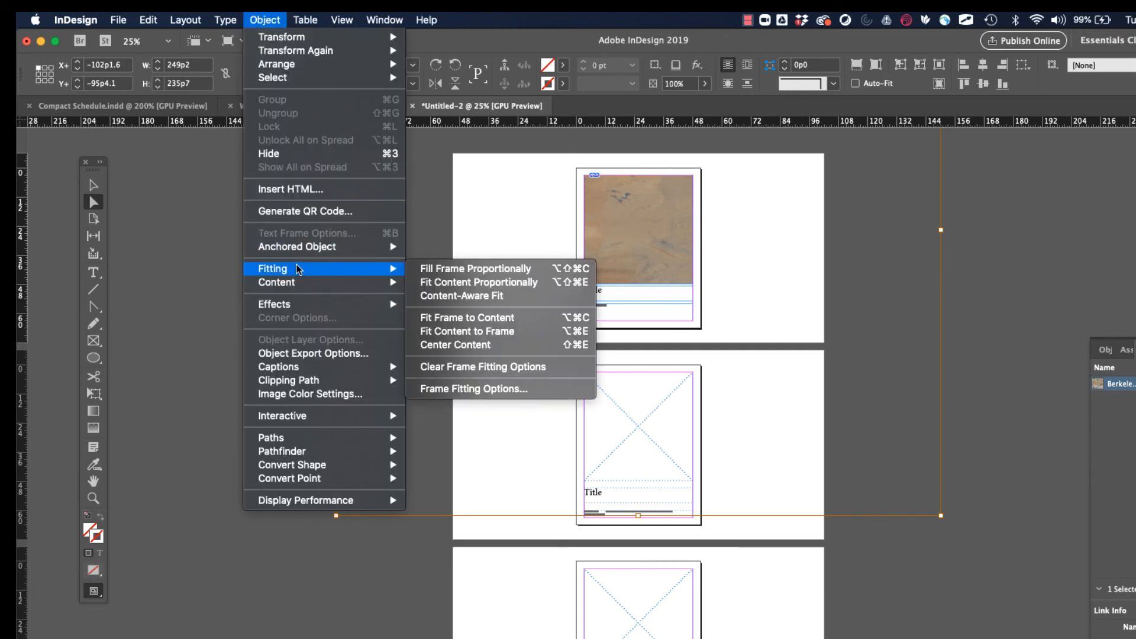
click(490, 271)
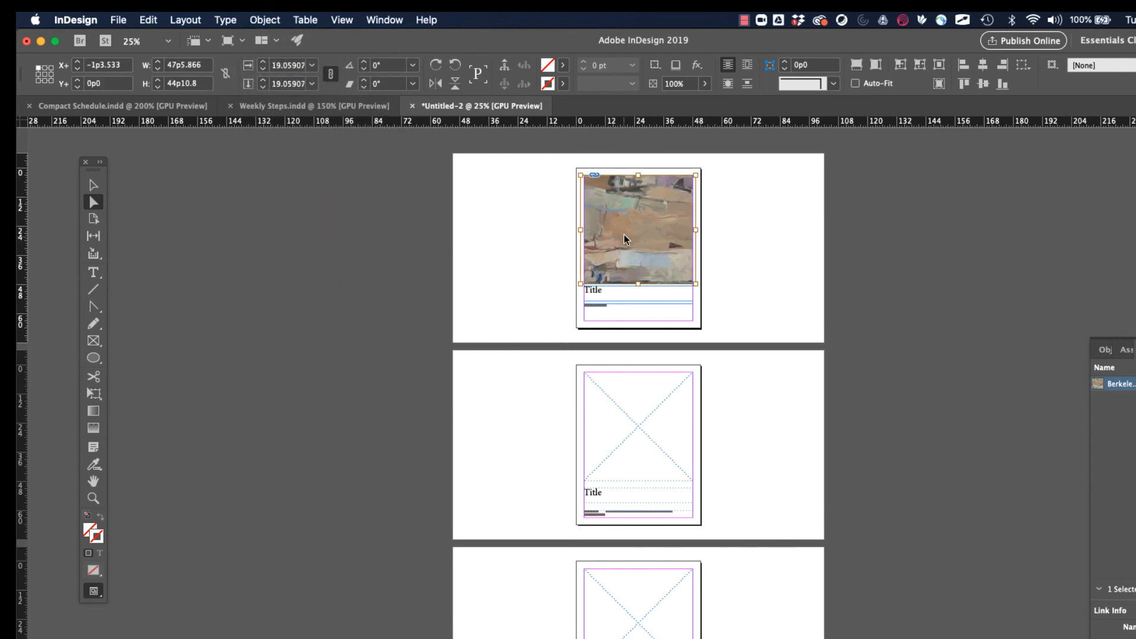
Apply Fit Content Proportionally to the image so the whole picture fits inside its frame
key(super+1)
scroll(586, 510, down, 2)
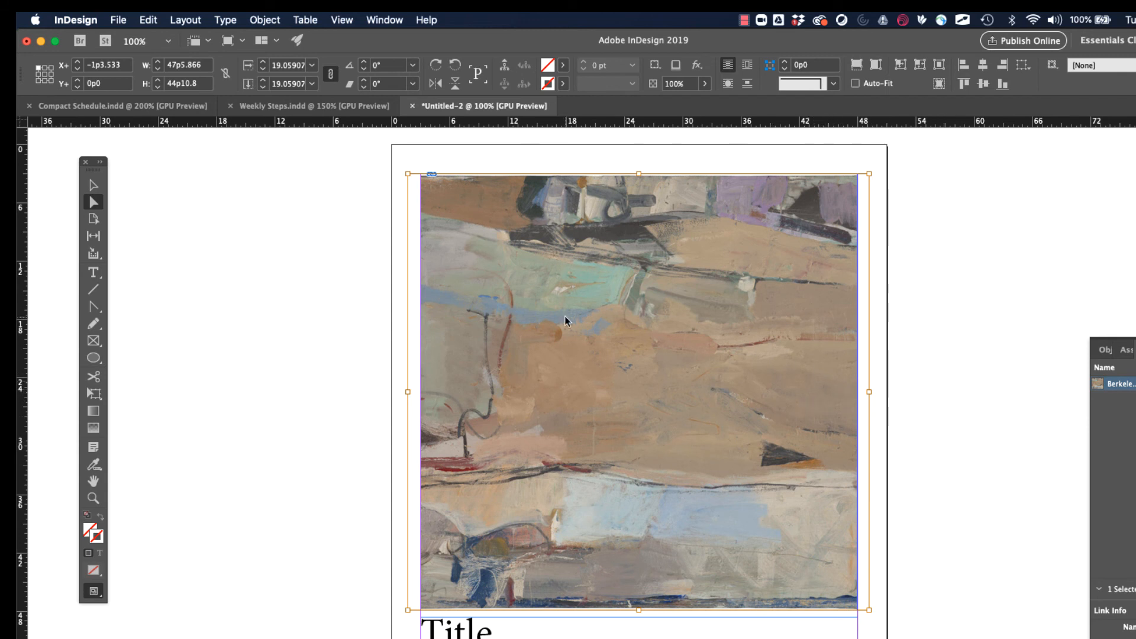
click(264, 20)
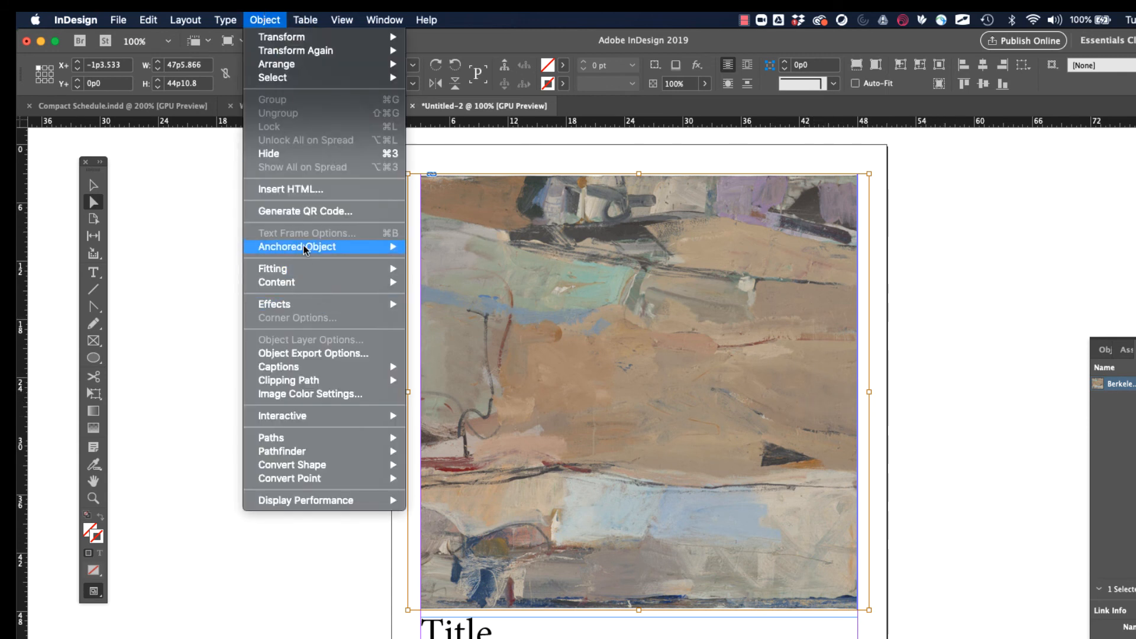
mouse_move(301, 270)
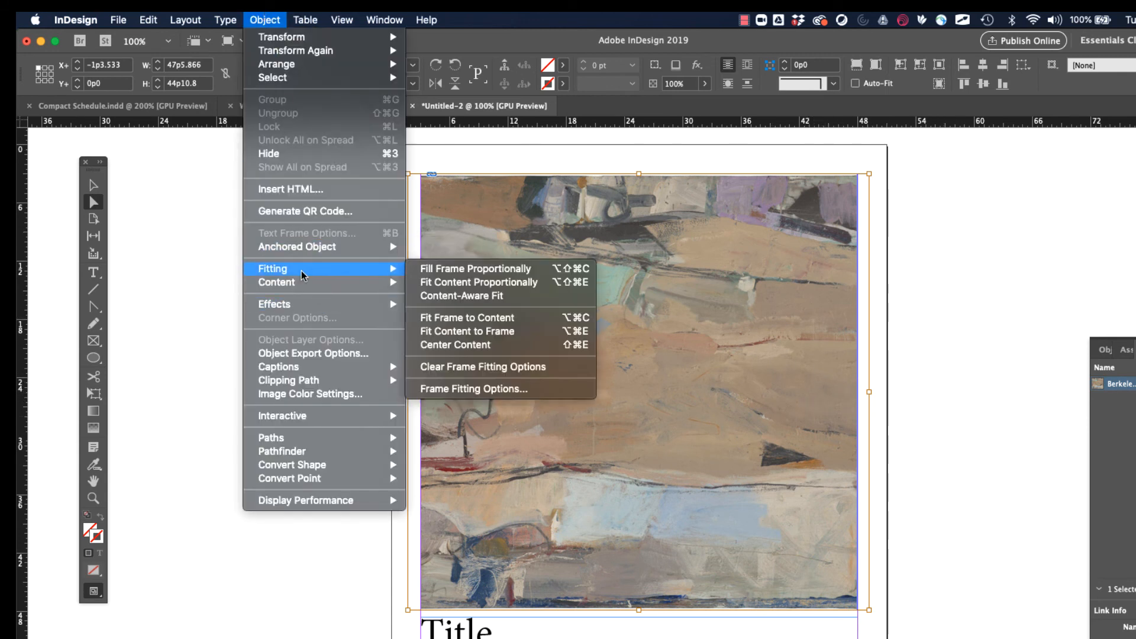
click(495, 288)
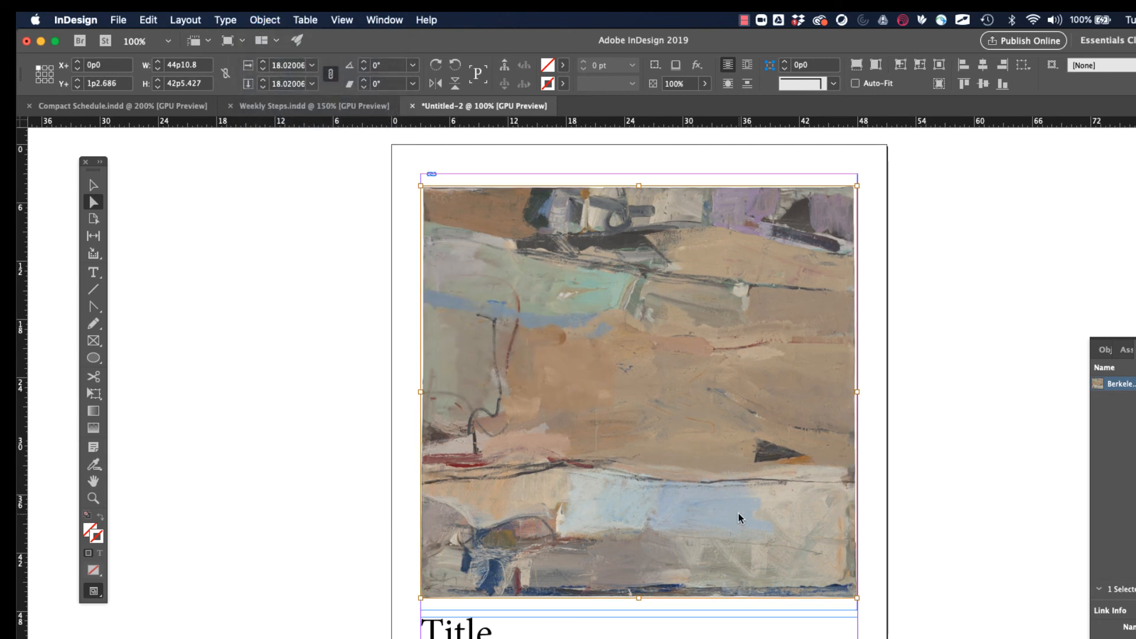
Save the document as In Design One.indd
scroll(536, 586, down, 2)
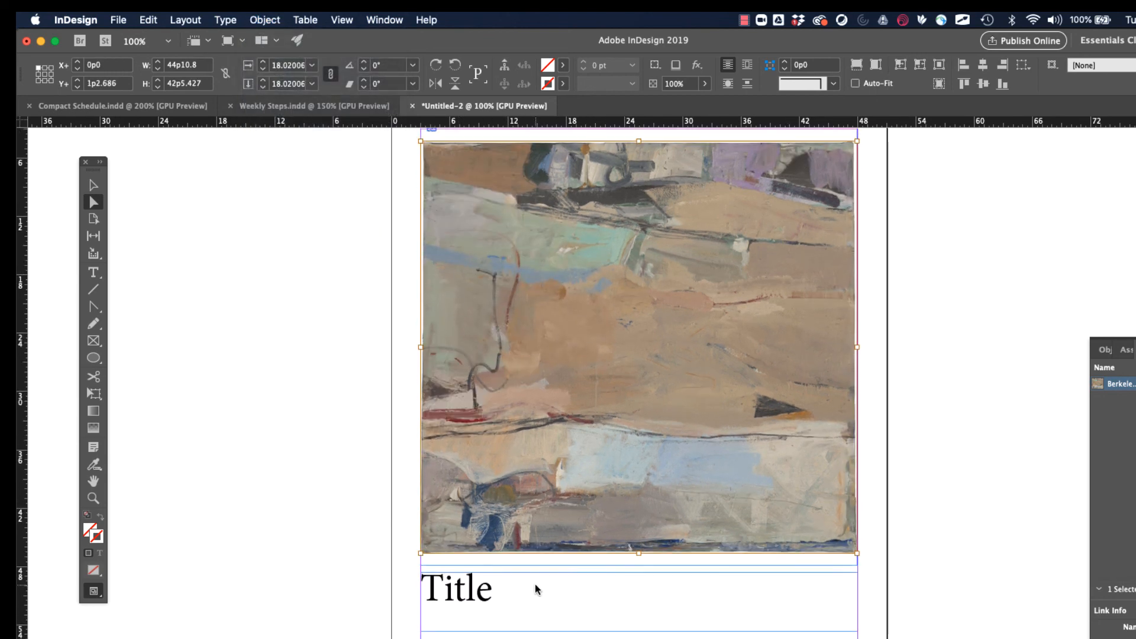
scroll(538, 577, up, 2)
scroll(543, 513, down, 2)
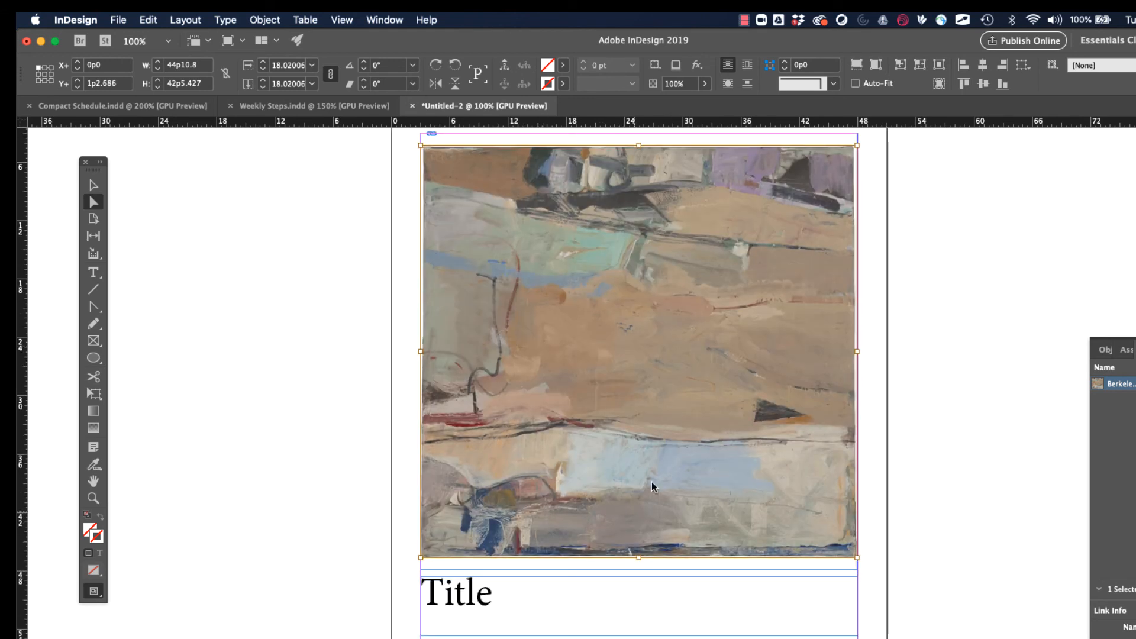
click(120, 19)
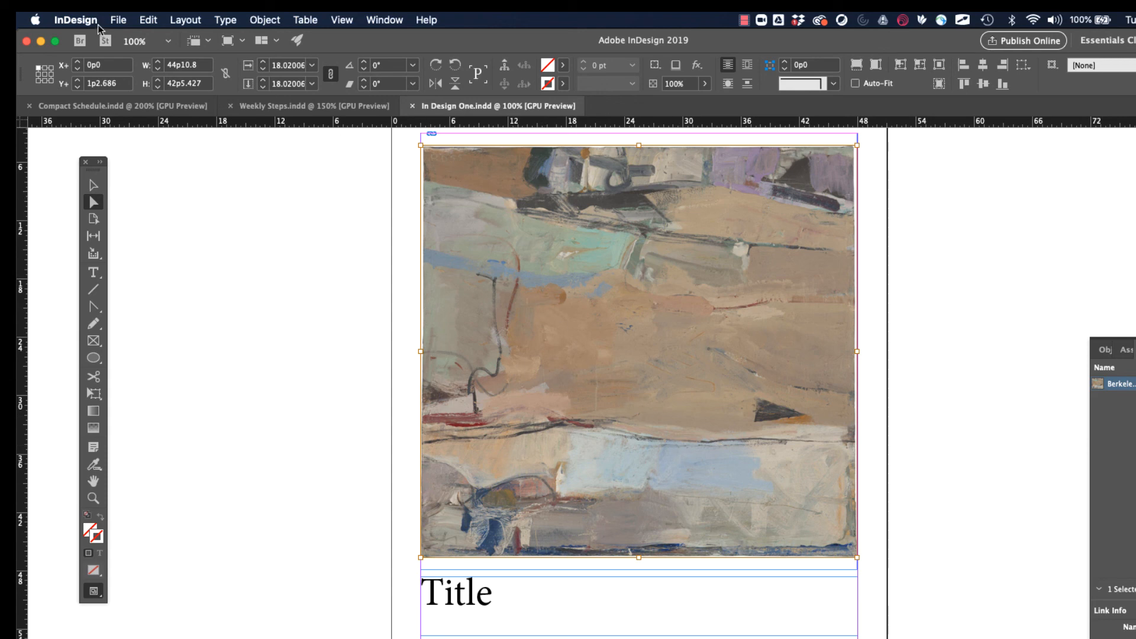
Package the document into In Design One Folder with fonts, linked graphics, an IDML file and a High Quality Print PDF
click(118, 19)
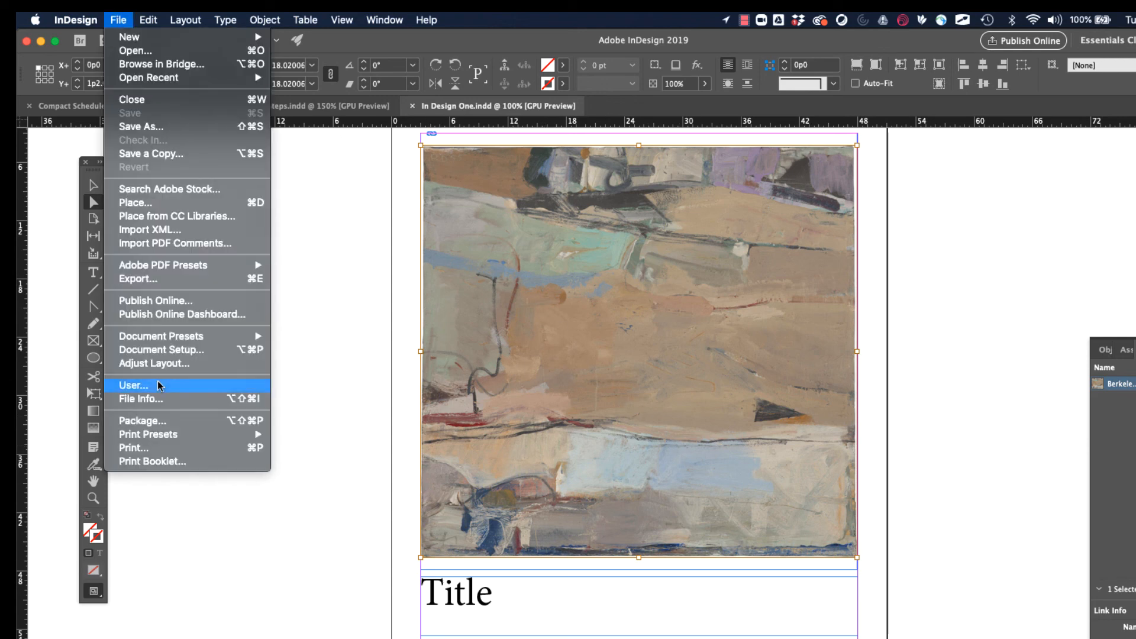
click(143, 420)
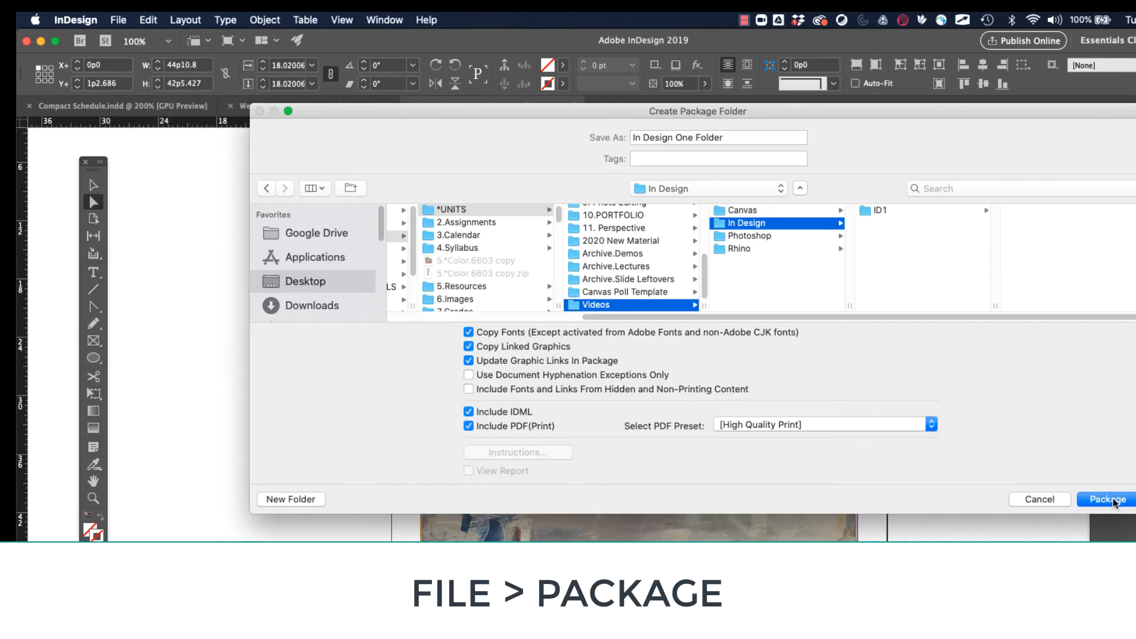
click(1110, 500)
click(826, 466)
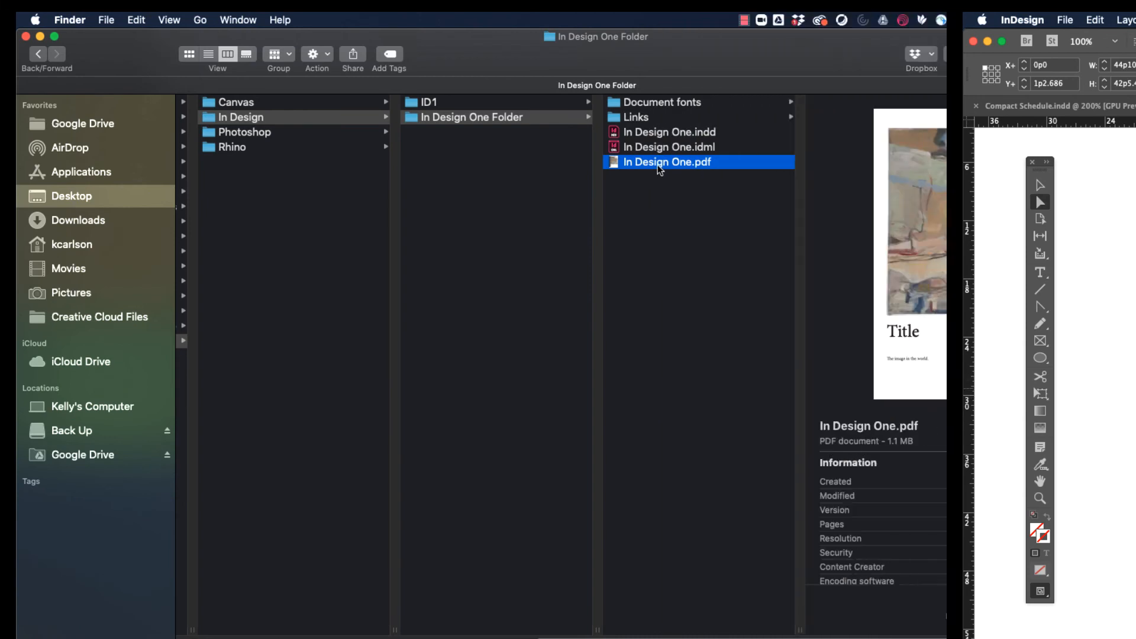
Open the packaged In Design One.pdf in Acrobat and examine its first page
double_click(658, 165)
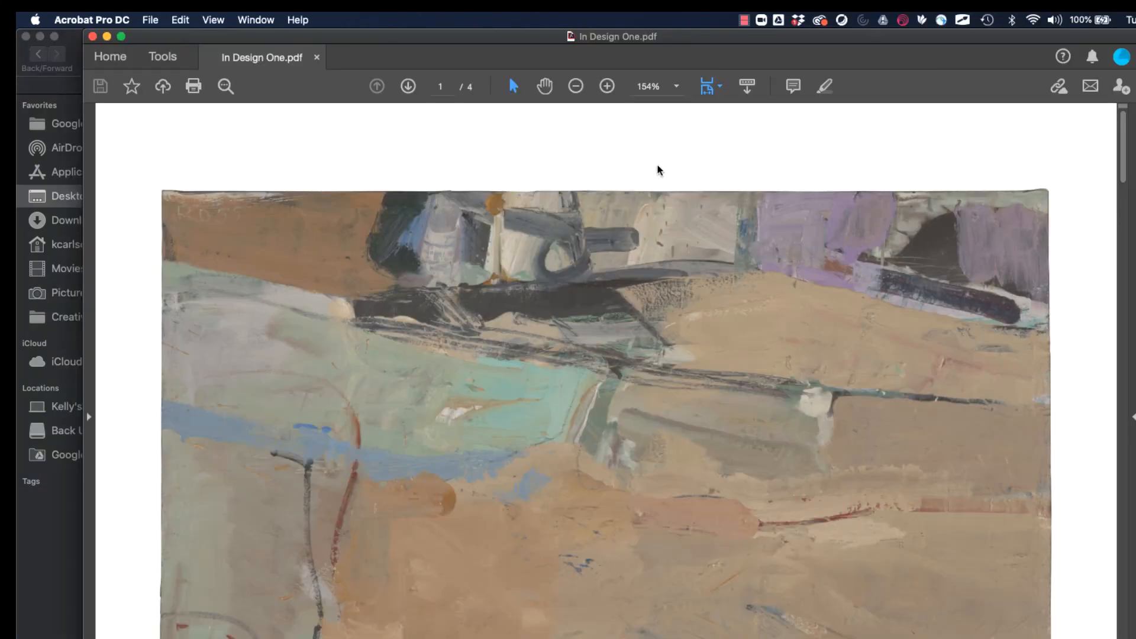
scroll(669, 307, down, 1)
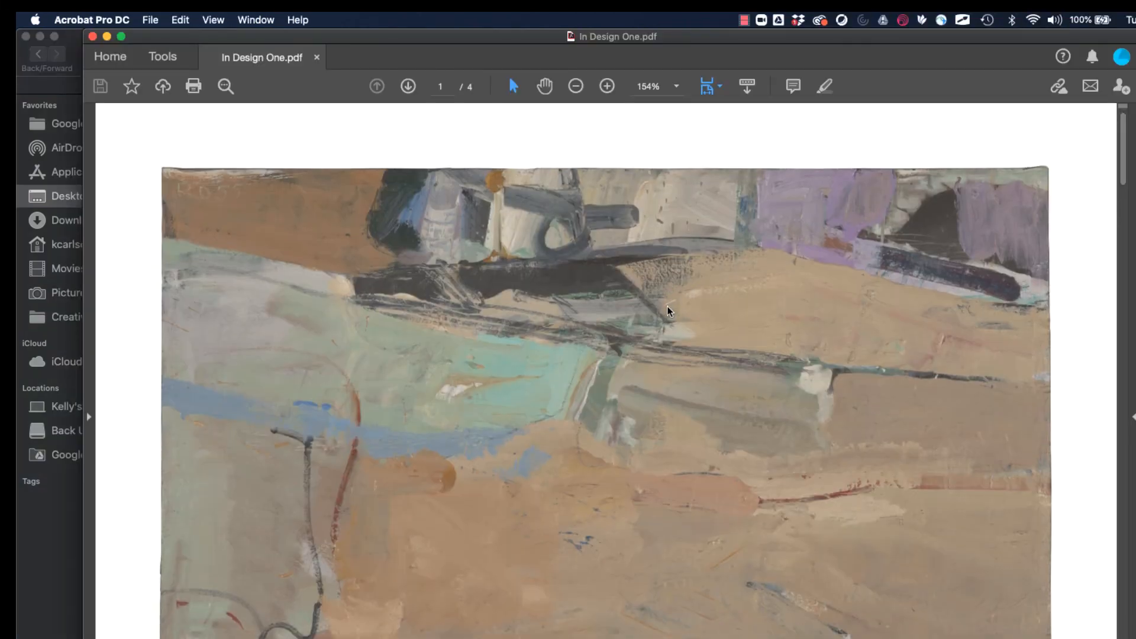